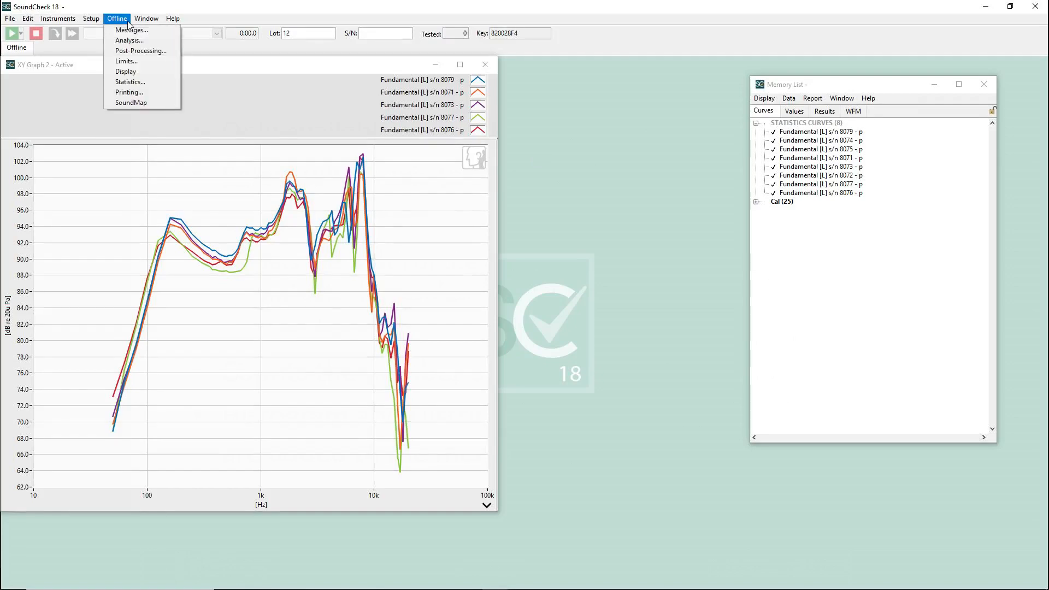
Open the OFFLINE.Sta statistics step and select all eight Fundamental curves, s/n 8079 through 8076, as its data.
left_click(144, 84)
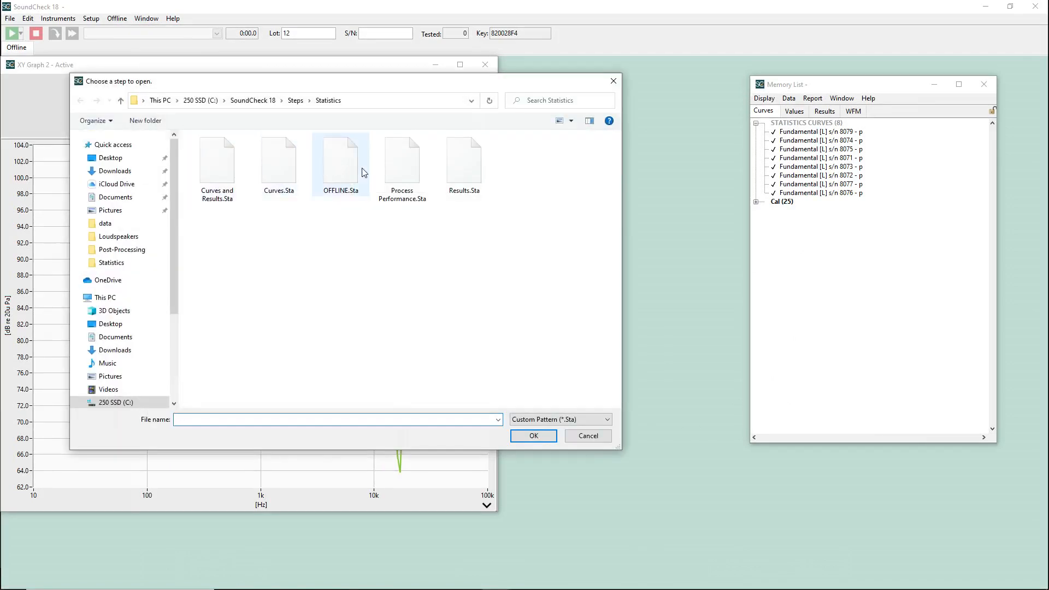
double_click(362, 171)
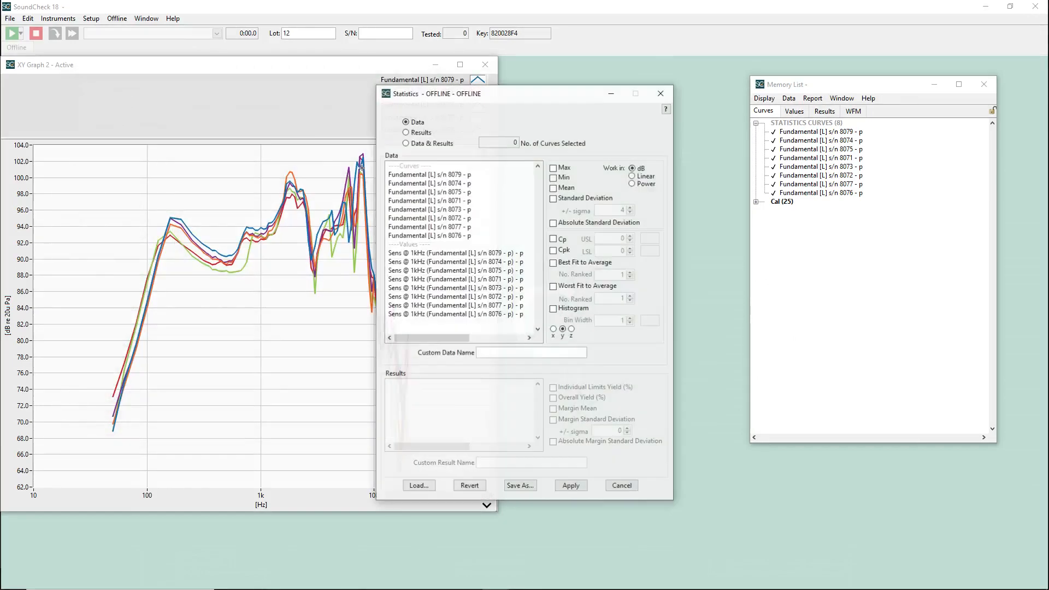
left_click(458, 176)
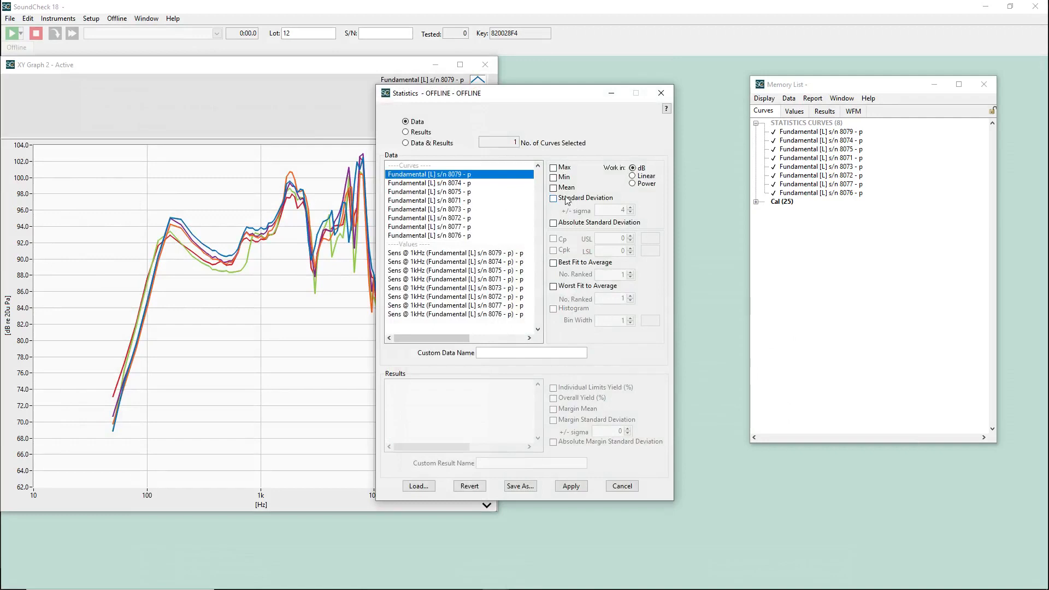
left_click(449, 192, "ctrl")
left_click(452, 210, "ctrl")
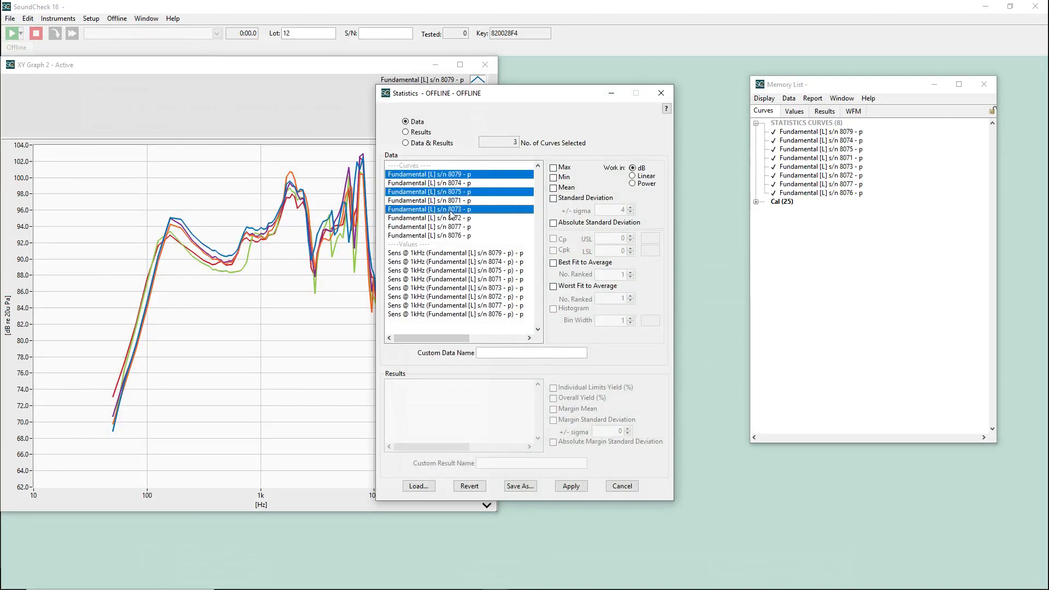
left_click(459, 175)
left_click(461, 235, "shift")
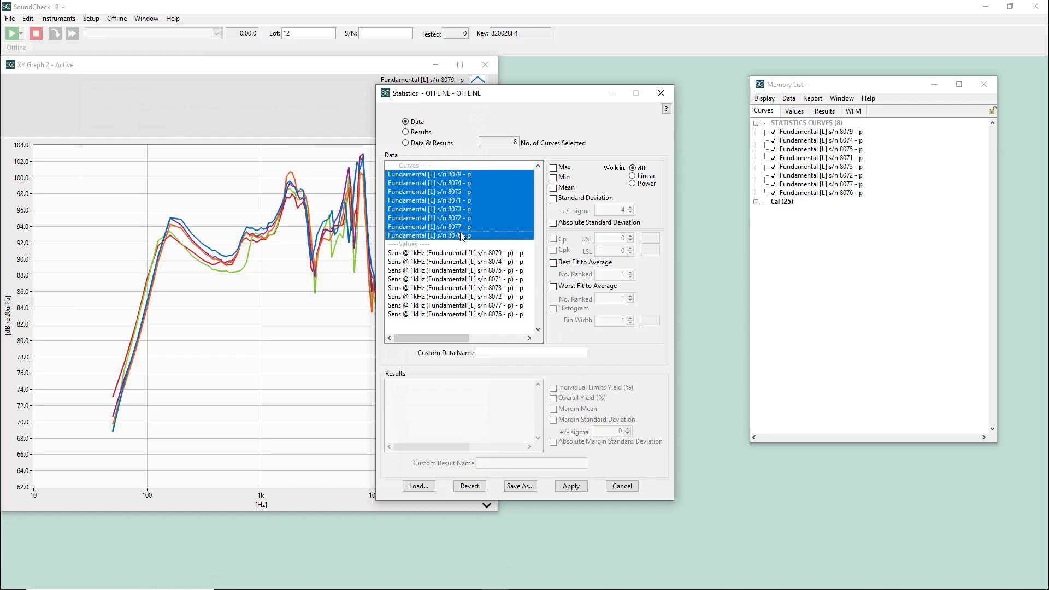
Calculate Max, Min, Mean, Standard Deviation at +/- 3 sigma and Absolute Standard Deviation for the selected curves, and close the statistics editor.
left_click(554, 169)
left_click(553, 178)
left_click(553, 188)
left_click(553, 199)
left_click(566, 224)
left_click(568, 486)
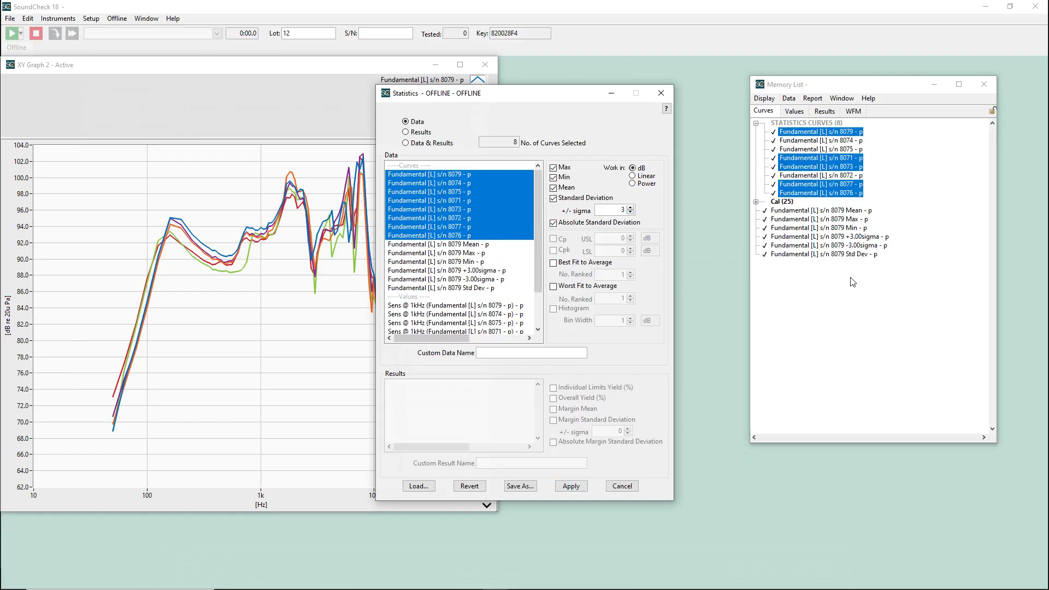
left_click(661, 94)
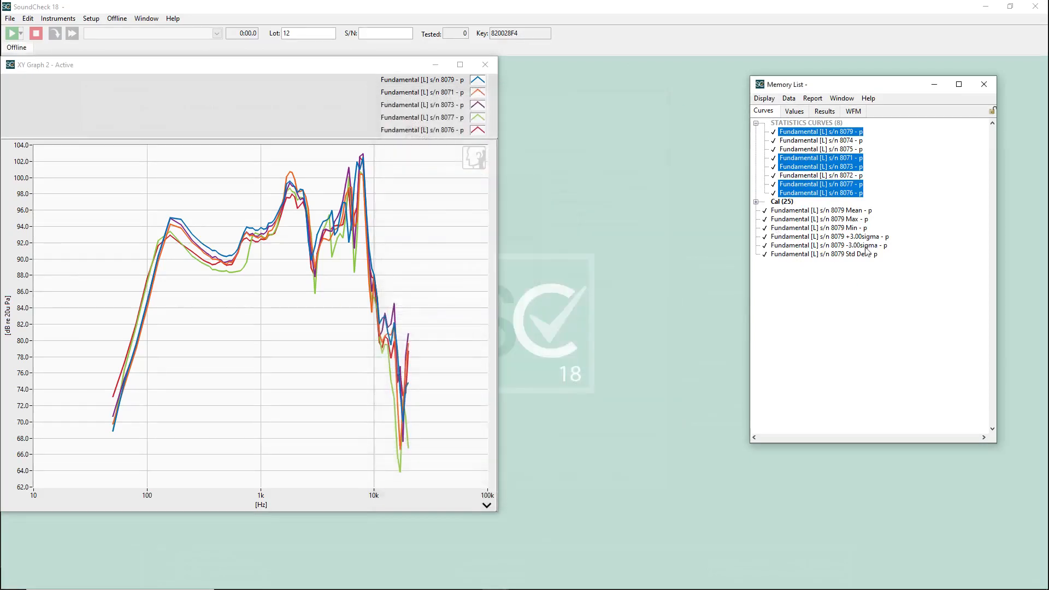
Plot the Mean, Max and Min curves in a new enlarged XY graph and add the +3.00sigma and -3.00sigma curves.
left_click(859, 212)
left_click(840, 228, "shift")
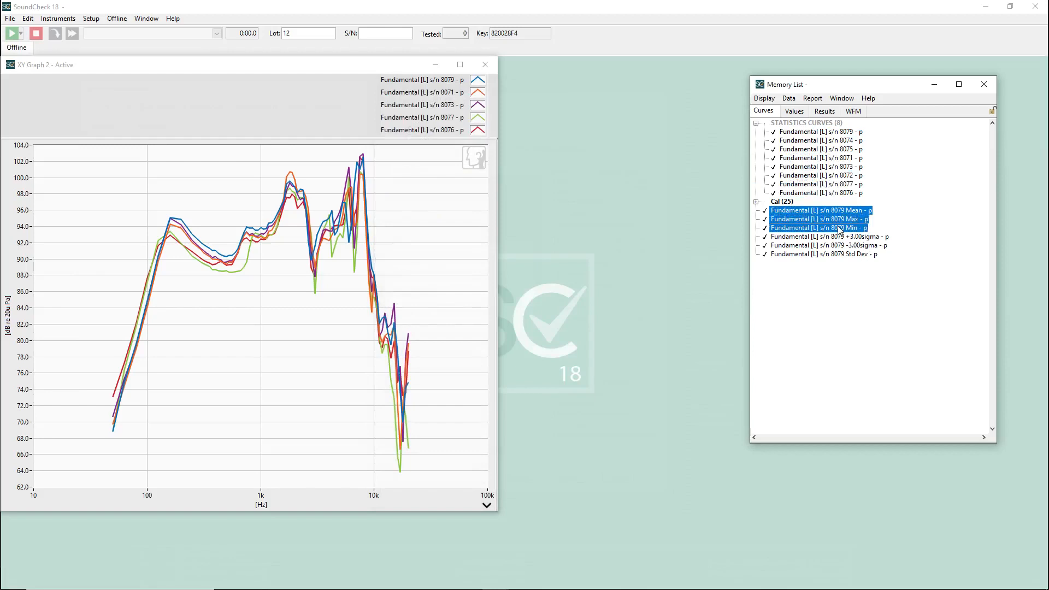
right_click(840, 228)
mouse_move(901, 231)
left_click(797, 257)
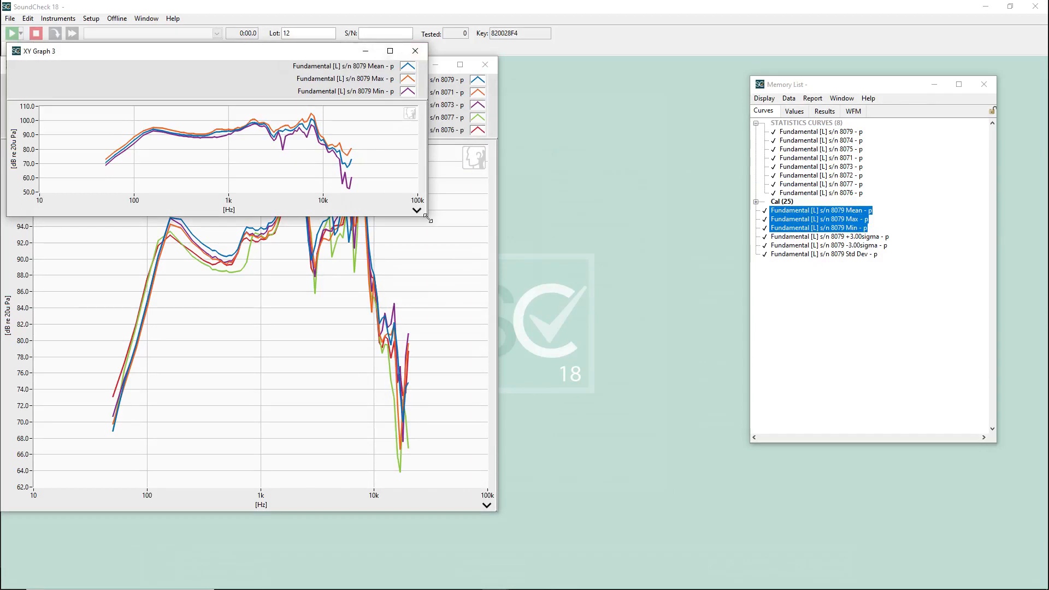
left_click_drag(427, 218, 709, 435)
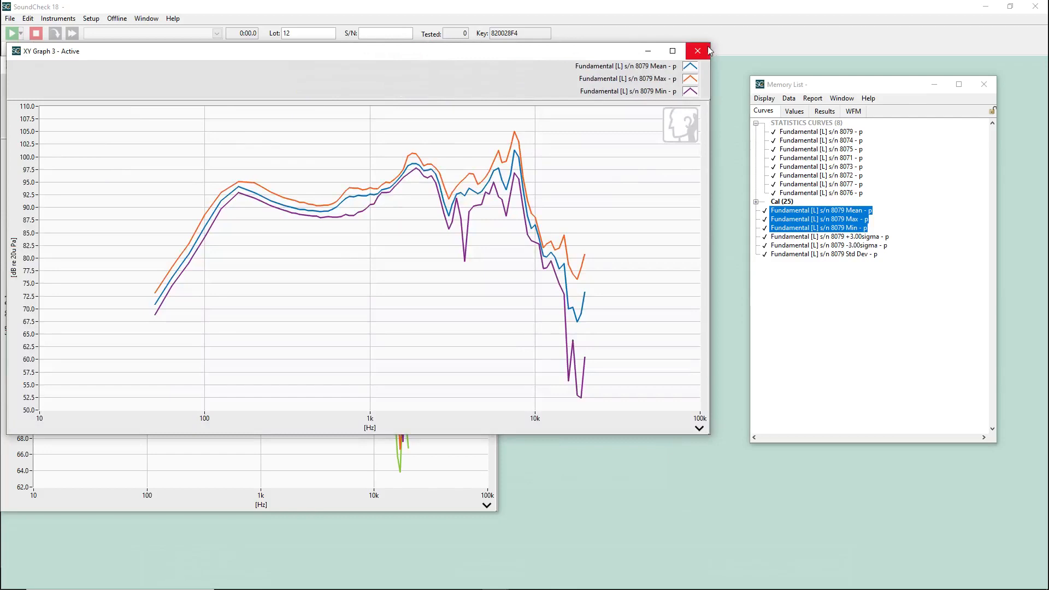
left_click_drag(801, 236, 574, 229)
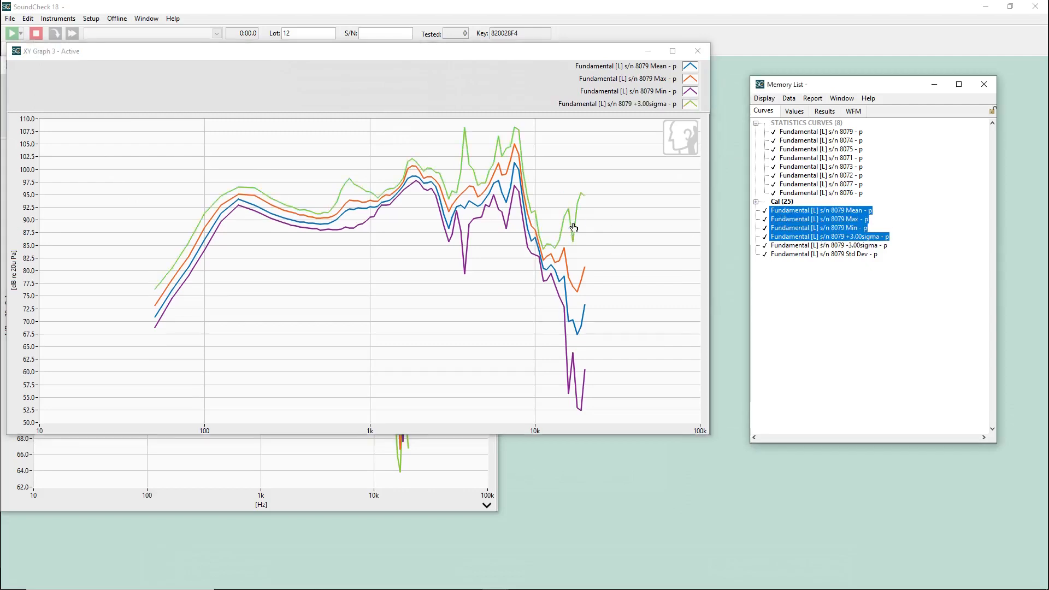
left_click_drag(814, 246, 518, 256)
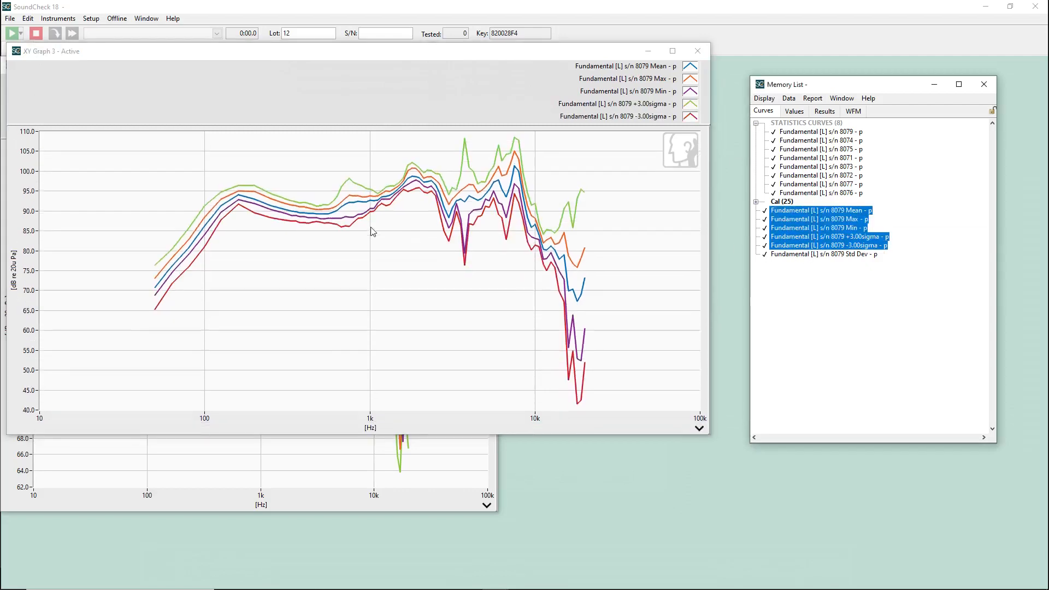
View the Std Dev curve in its own XY graph, and close both statistics graphs.
left_click(845, 255)
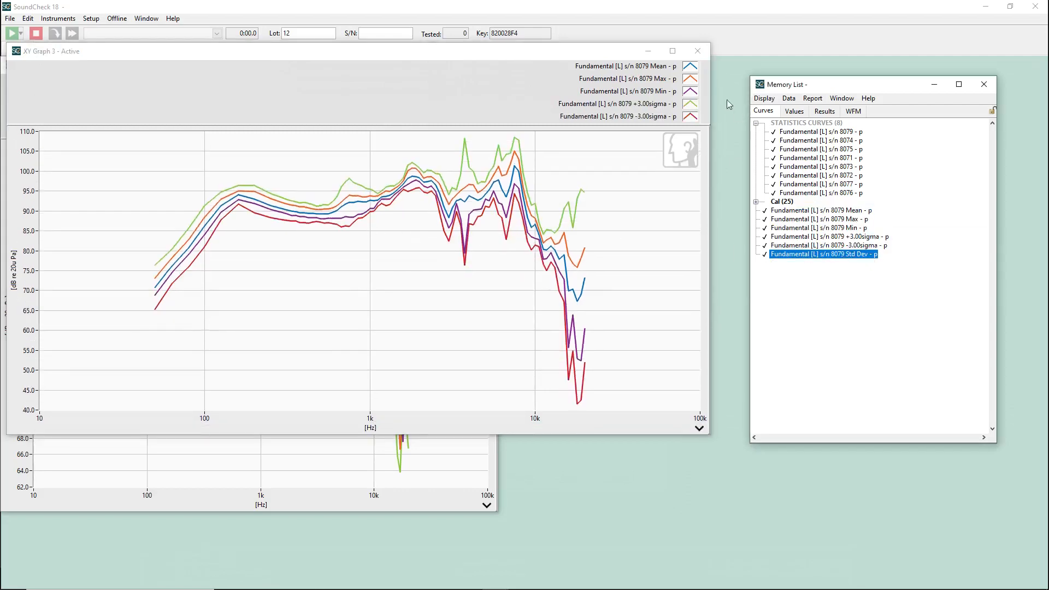
double_click(824, 255)
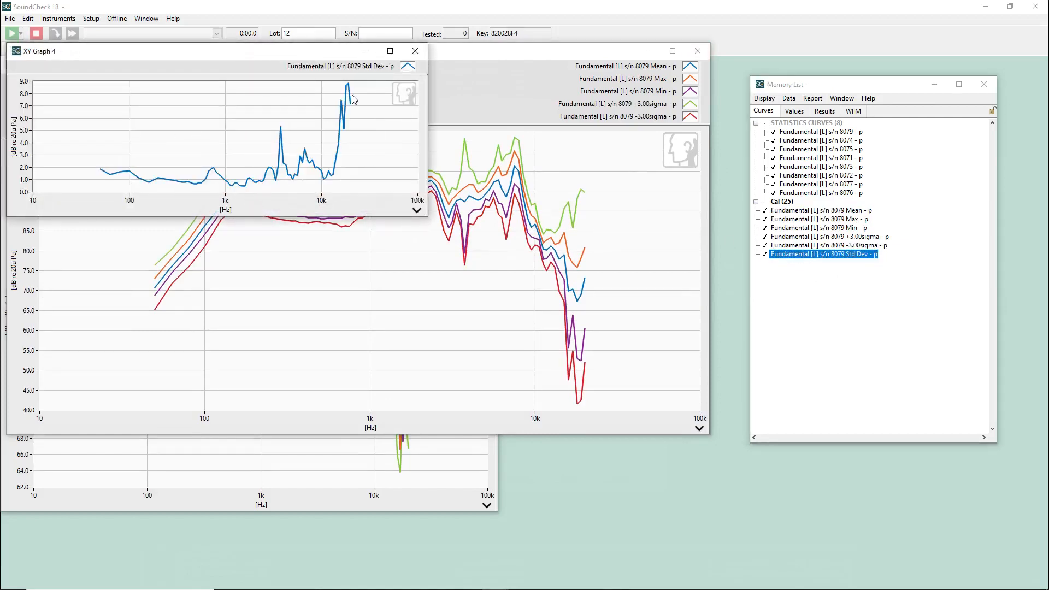
left_click(415, 53)
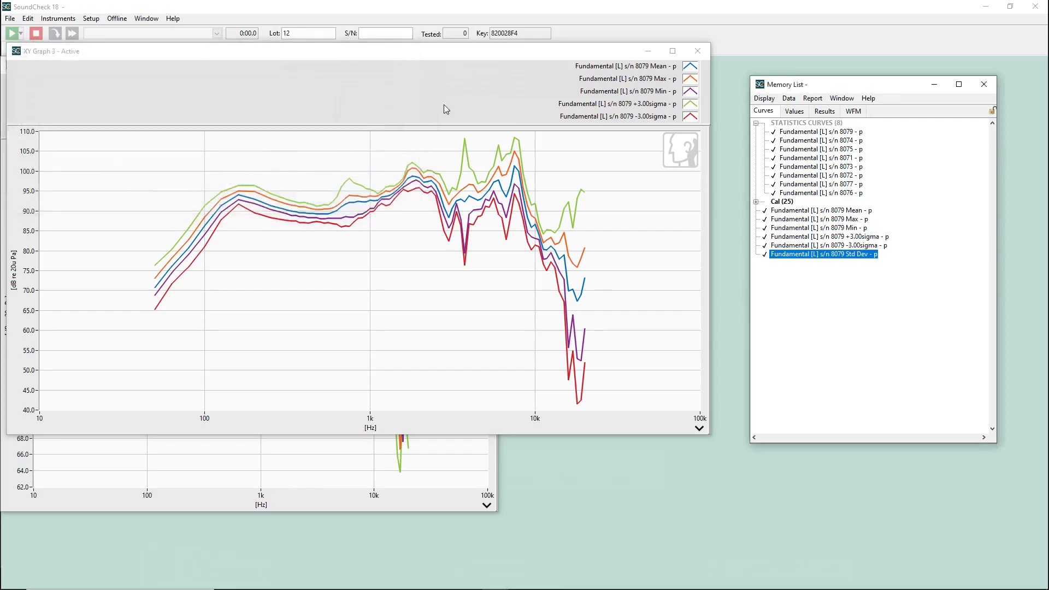
left_click(697, 50)
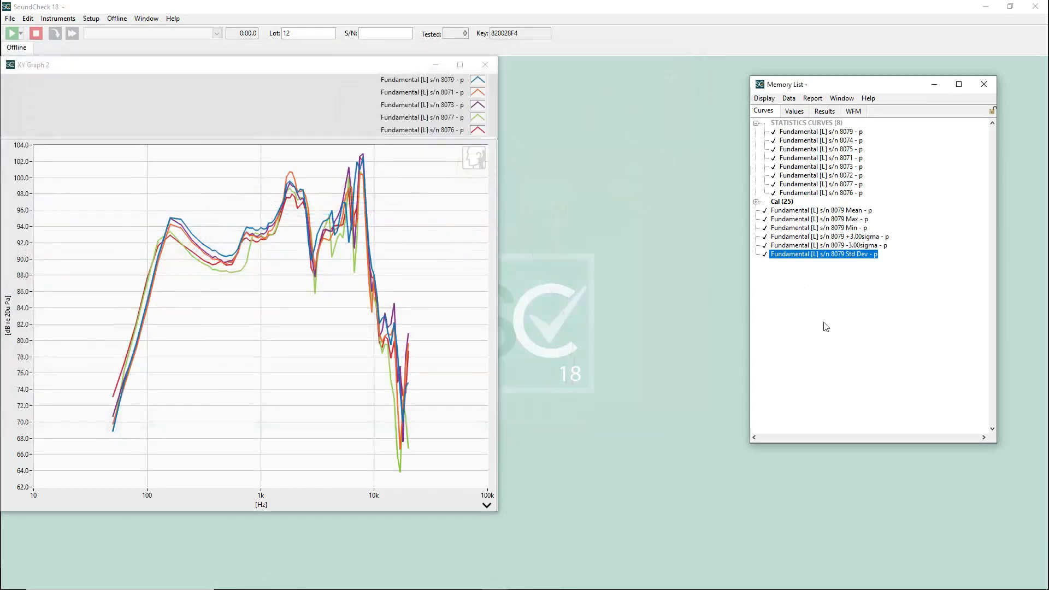
Delete the +3.00sigma, -3.00sigma and Std Dev curves from the Memory List.
left_click(833, 333)
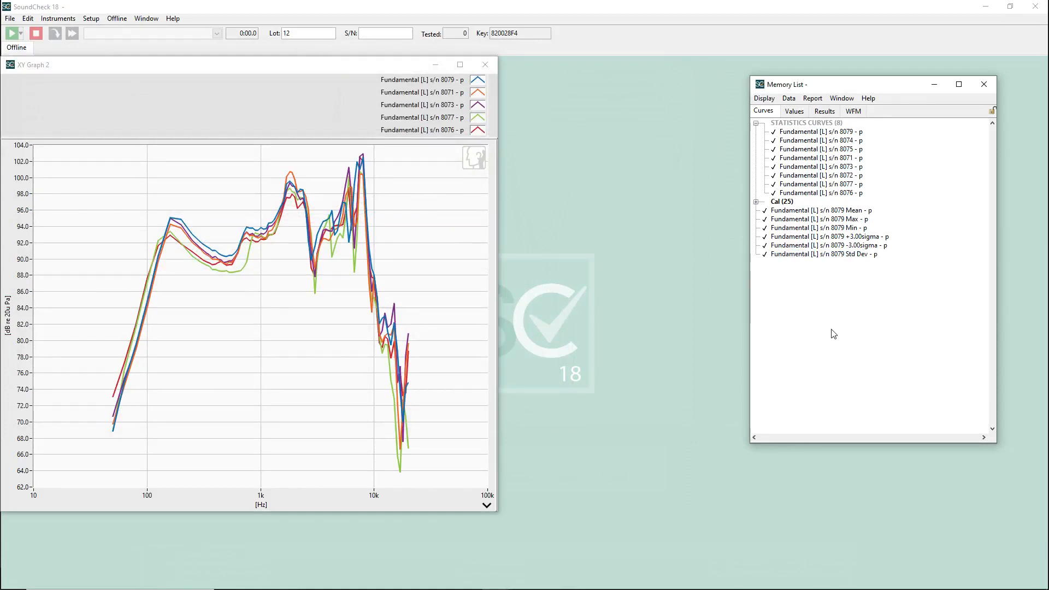
left_click_drag(833, 333, 834, 236)
key("Delete")
key("Return")
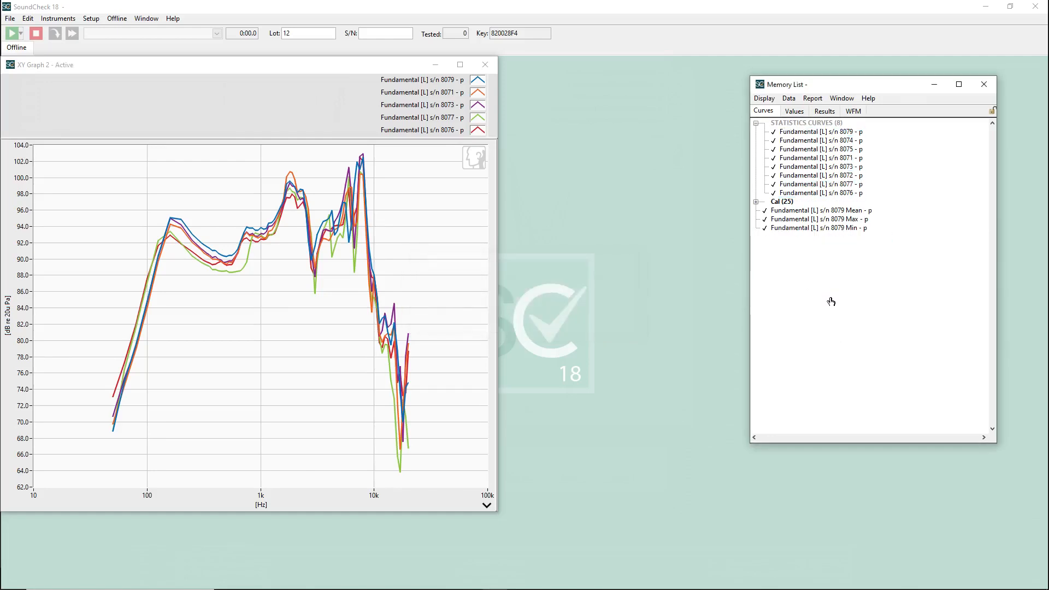
Reopen the OFFLINE.Sta statistics step and select the eight original Fundamental curves, leaving out the Mean, Max and Min curves.
left_click(117, 18)
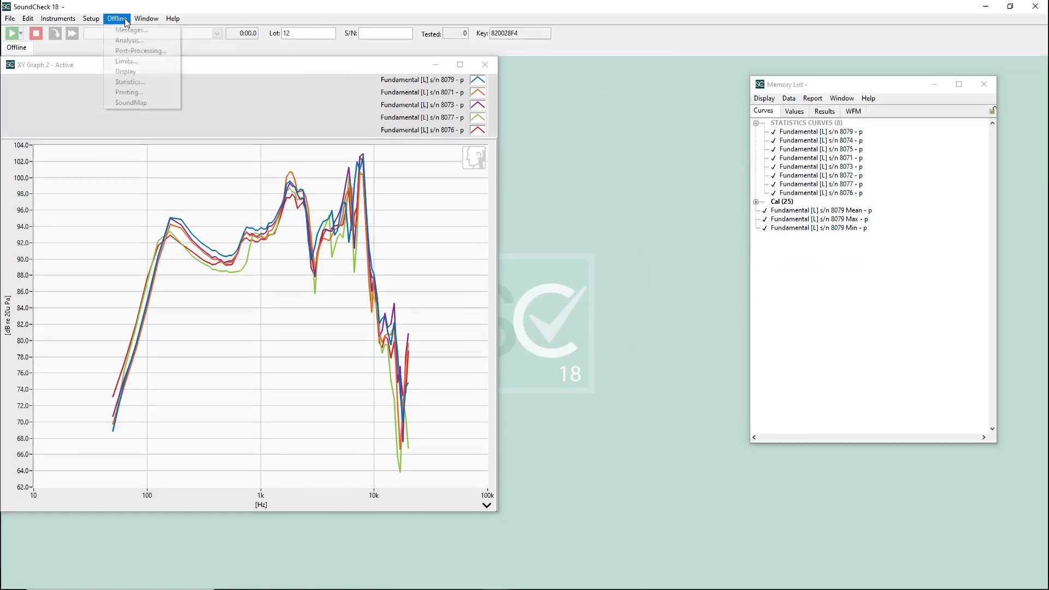
left_click(141, 79)
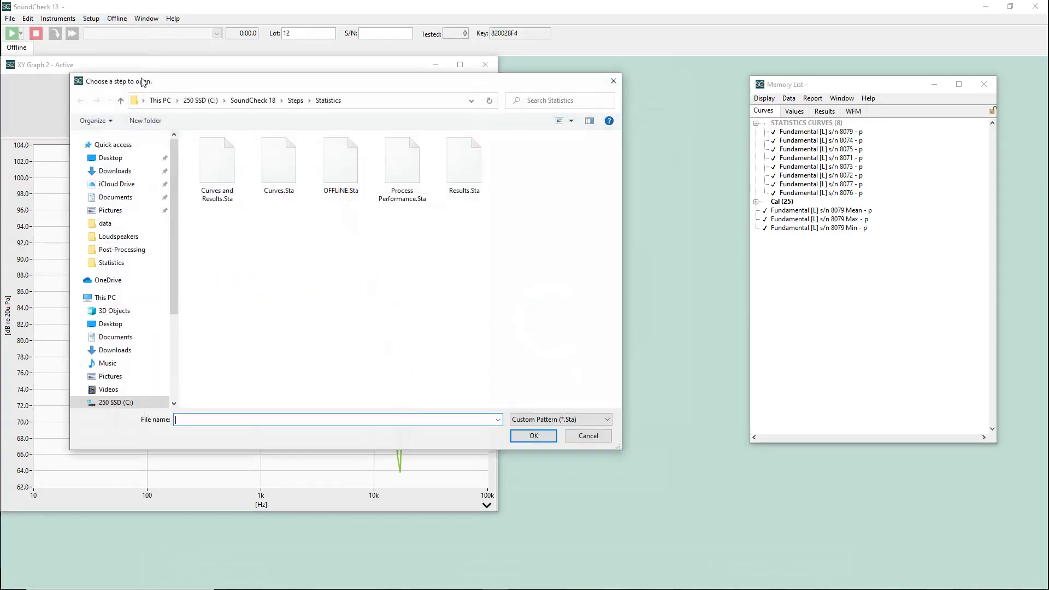
double_click(348, 180)
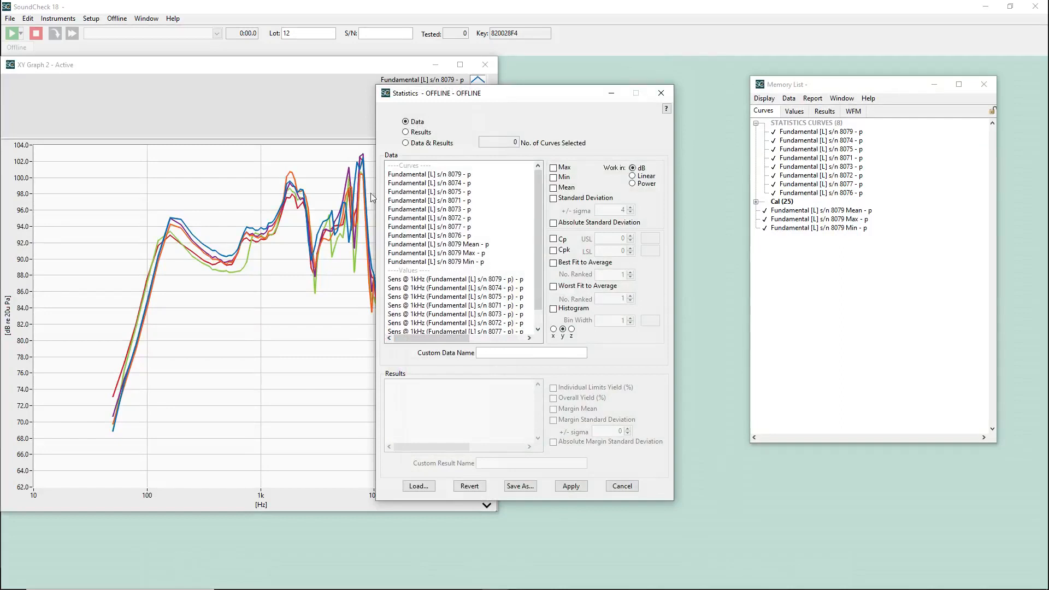
left_click(441, 175)
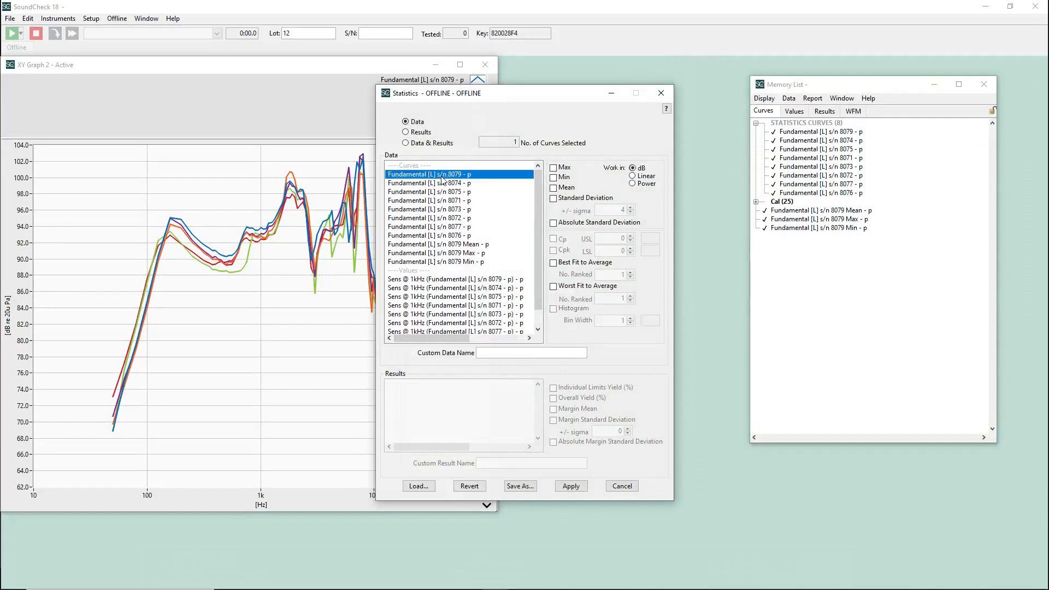
left_click(470, 235, "shift")
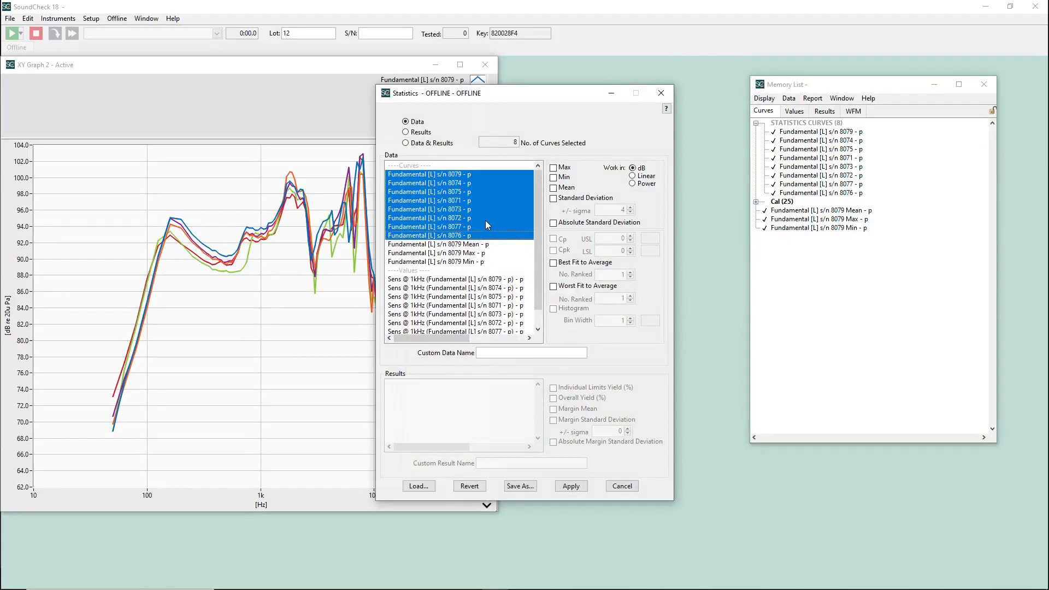
Calculate Best Fit to Average and Worst Fit to Average with 3 ranked curves each, and close the statistics editor.
left_click(582, 264)
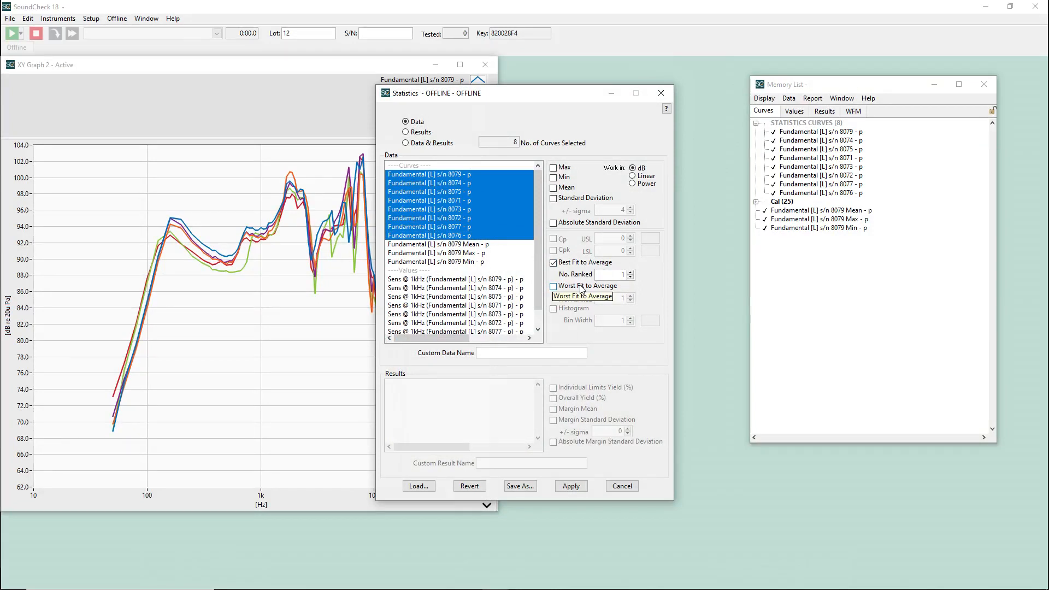
left_click(582, 286)
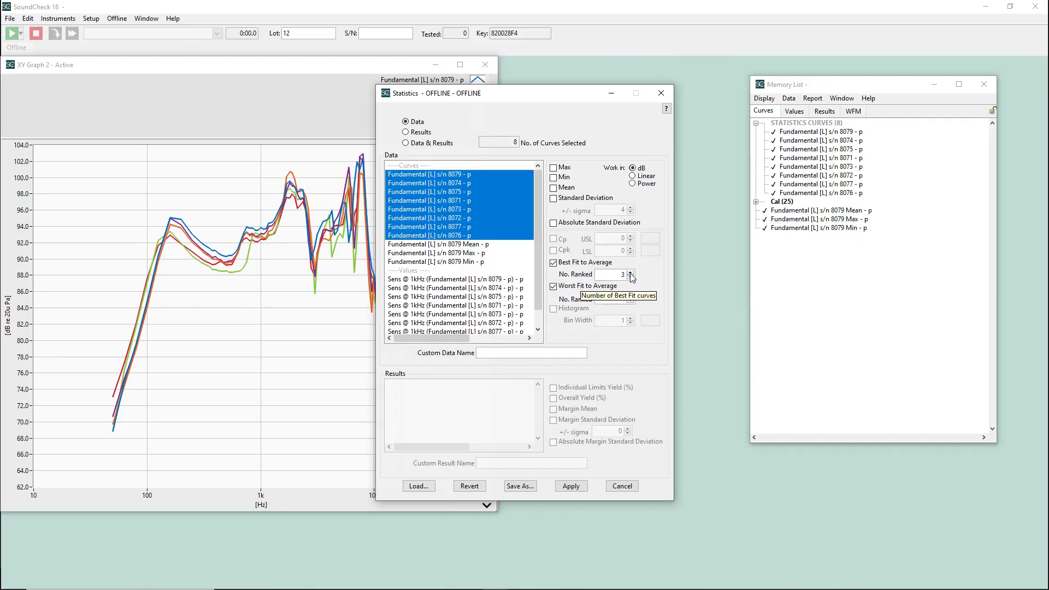
left_click(631, 295)
left_click(573, 483)
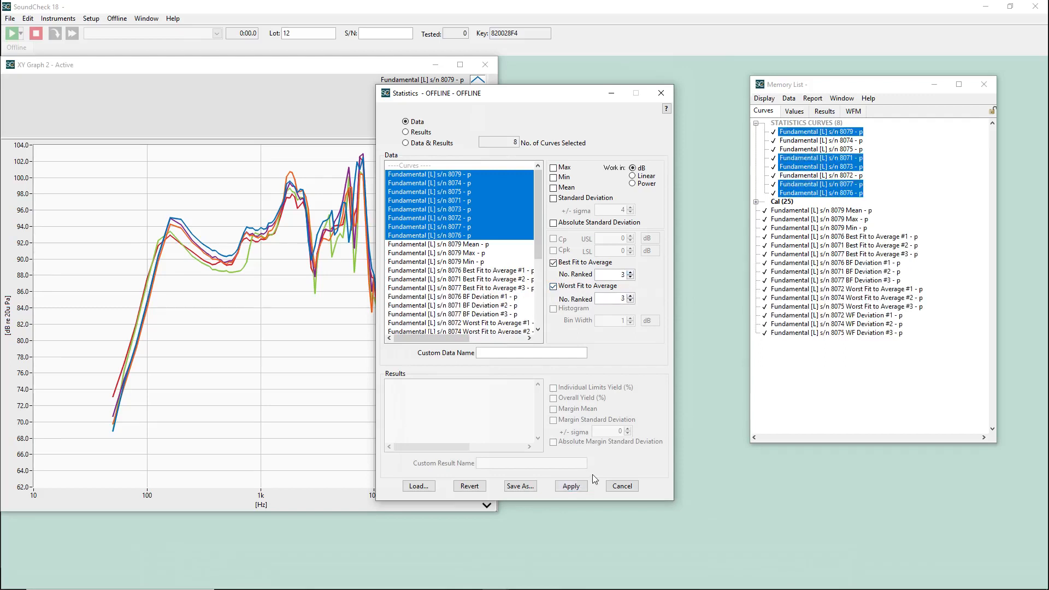
left_click(622, 486)
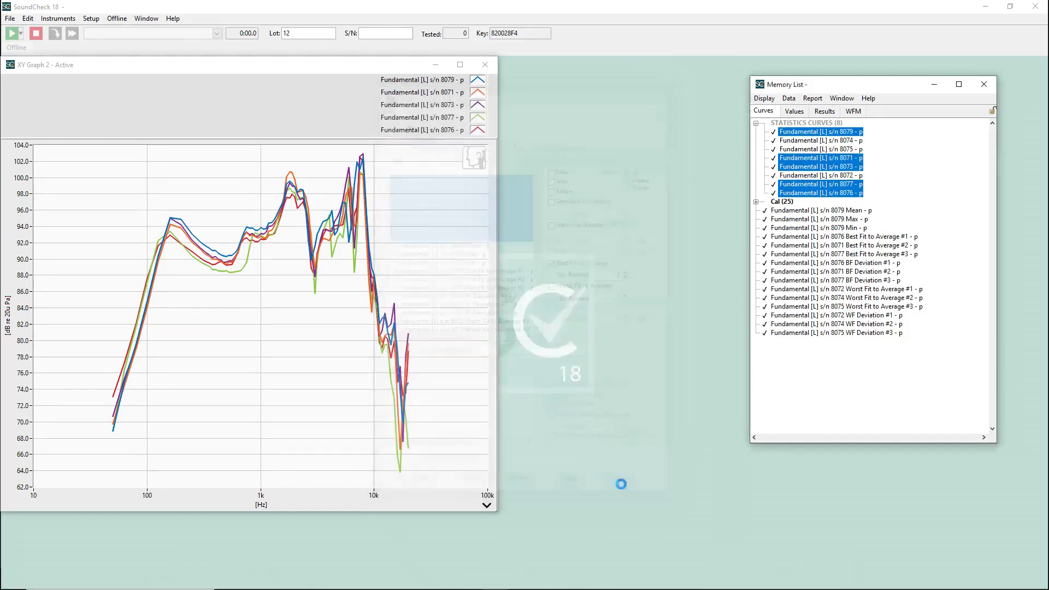
left_click(826, 401)
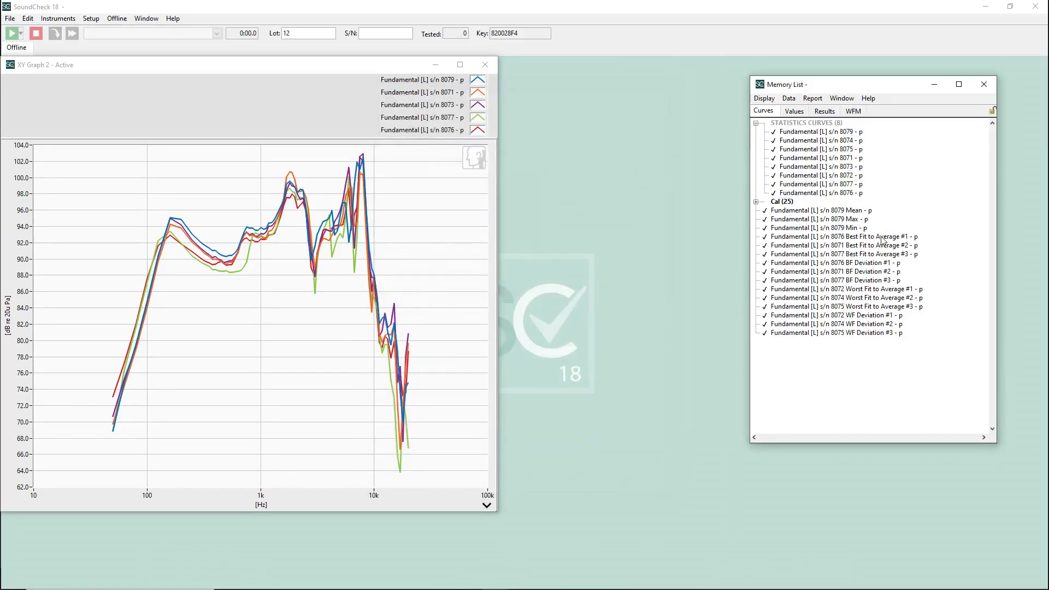
Match the Best Fit to Average #1 curve with its source curve s/n 8076 in the Memory List.
left_click(840, 237)
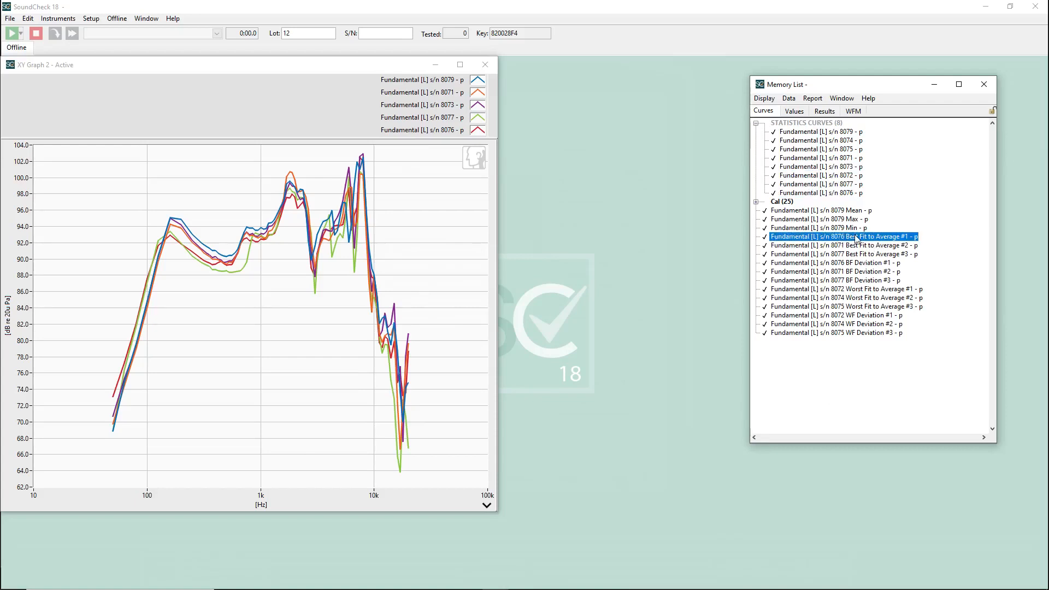
left_click(846, 194)
left_click(860, 364)
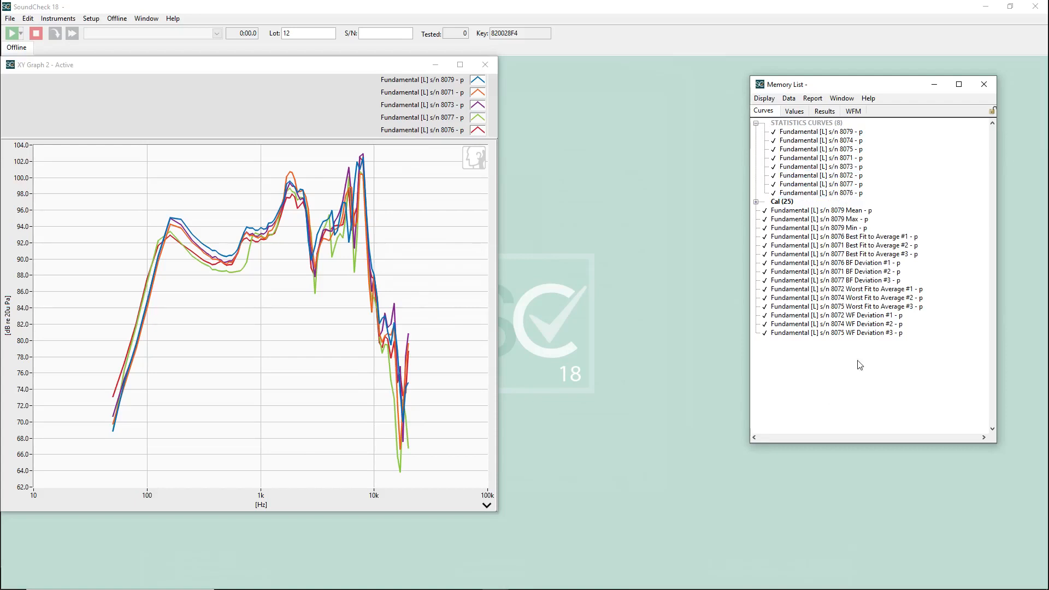
Plot the s/n 8076 Best Fit to Average #1 curve in a new enlarged XY graph and overlay the Mean curve.
double_click(859, 237)
left_click_drag(428, 223, 595, 376)
left_click_drag(831, 211, 500, 206)
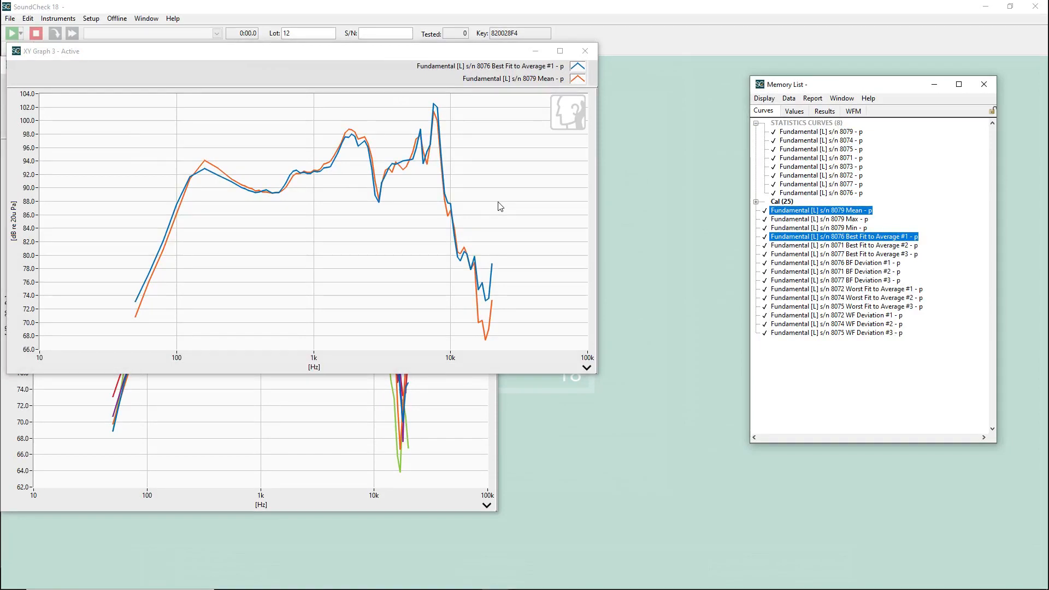
Plot the s/n 8076 BF Deviation #1 curve in a separate graph below the first and widen it to match.
double_click(867, 263)
left_click_drag(183, 52, 180, 385)
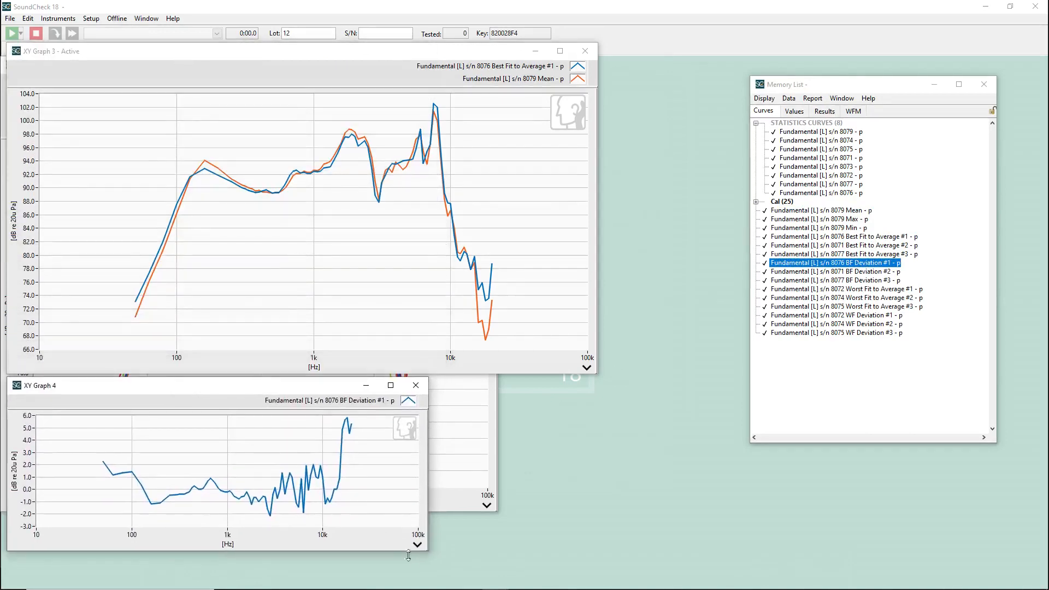
left_click_drag(426, 552, 596, 562)
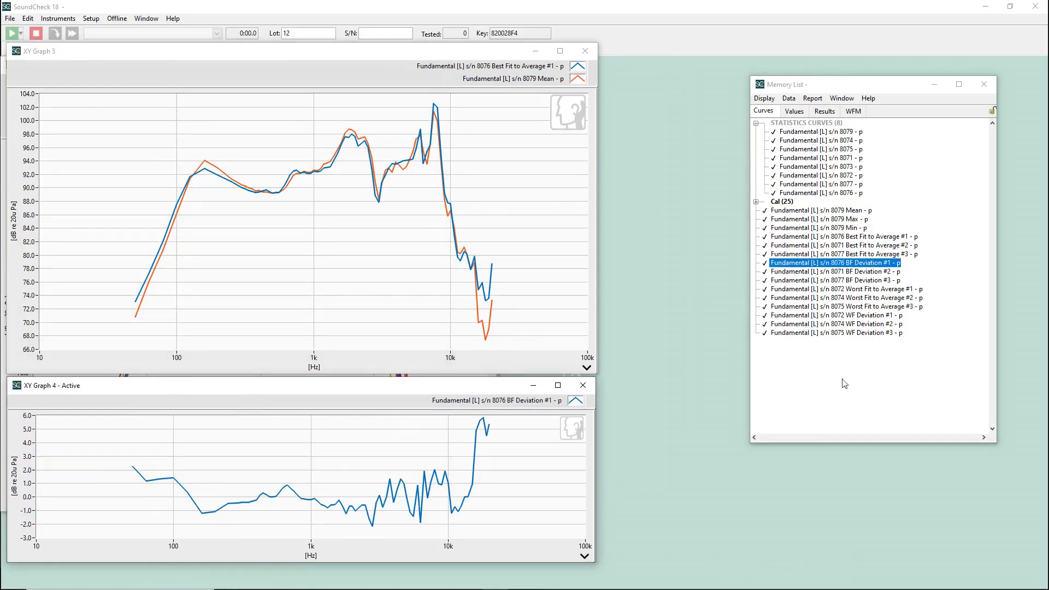
Overlay the s/n 8072 Worst Fit to Average #1 curve on the Mean graph and remove the s/n 8076 Best Fit to Average #1 curve.
left_click(841, 316)
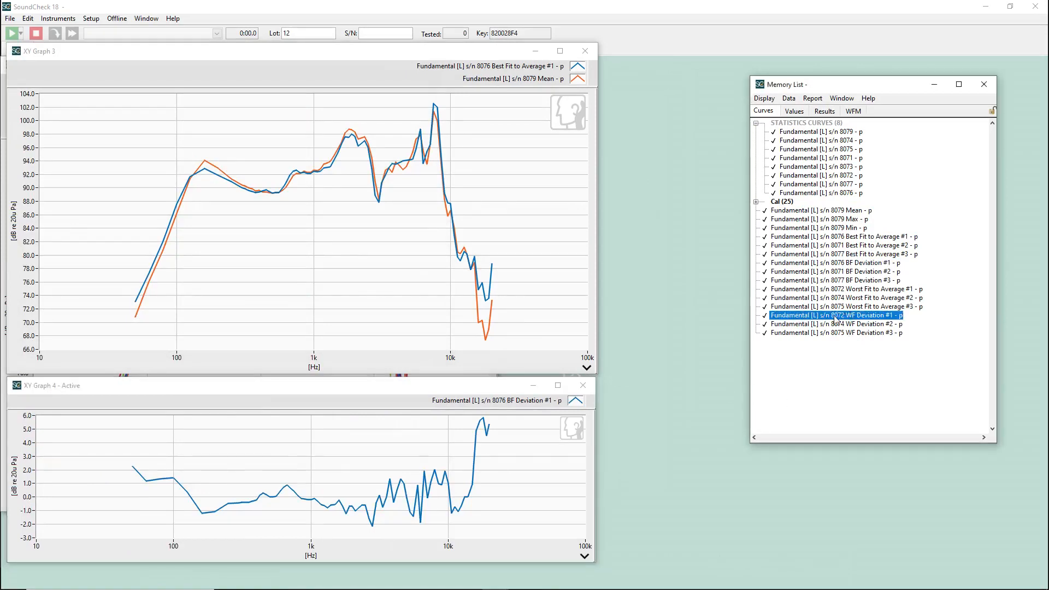
left_click(859, 292)
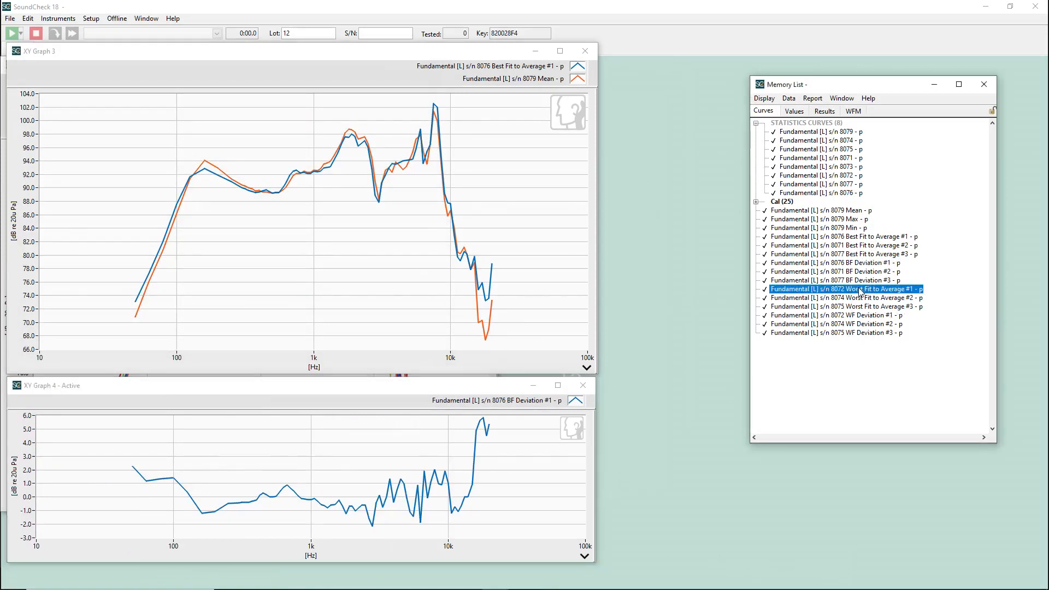
mouse_move(860, 292)
left_mouse_down()
mouse_move(650, 274)
mouse_move(473, 238)
left_mouse_up()
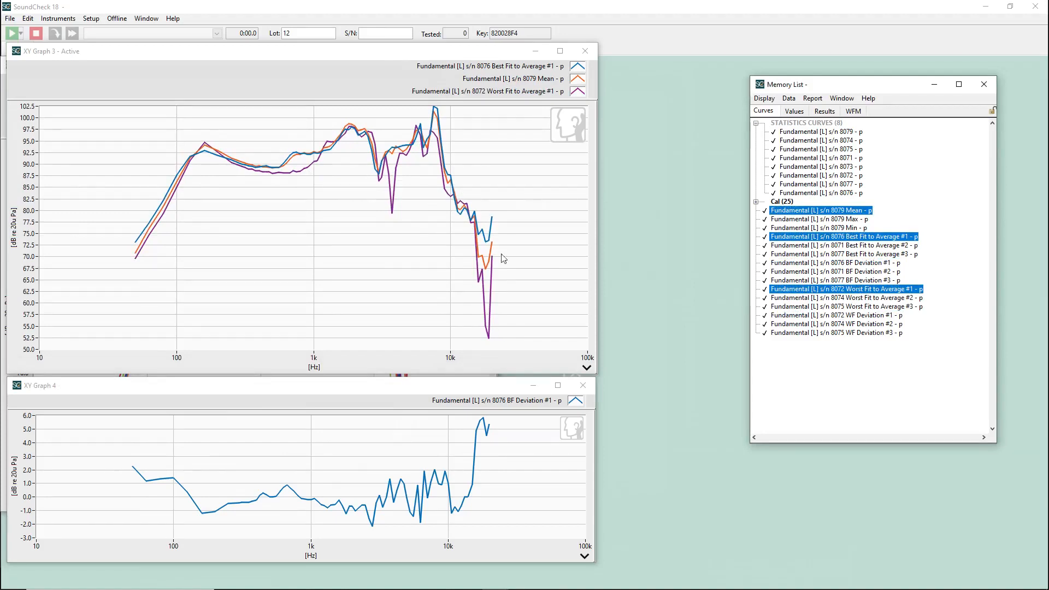
left_click(841, 239)
right_click(841, 242)
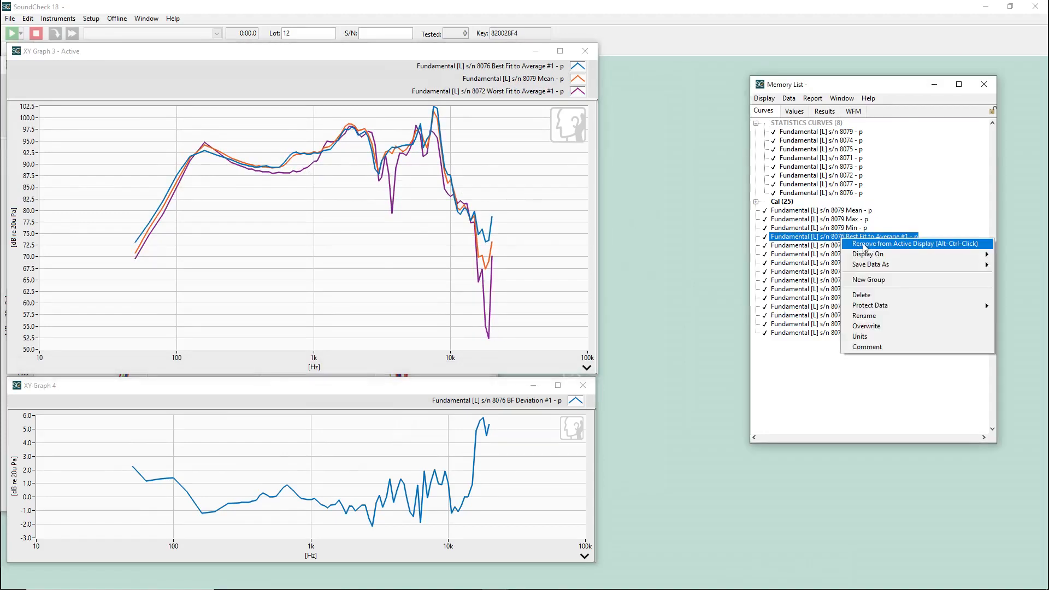
left_click(873, 243)
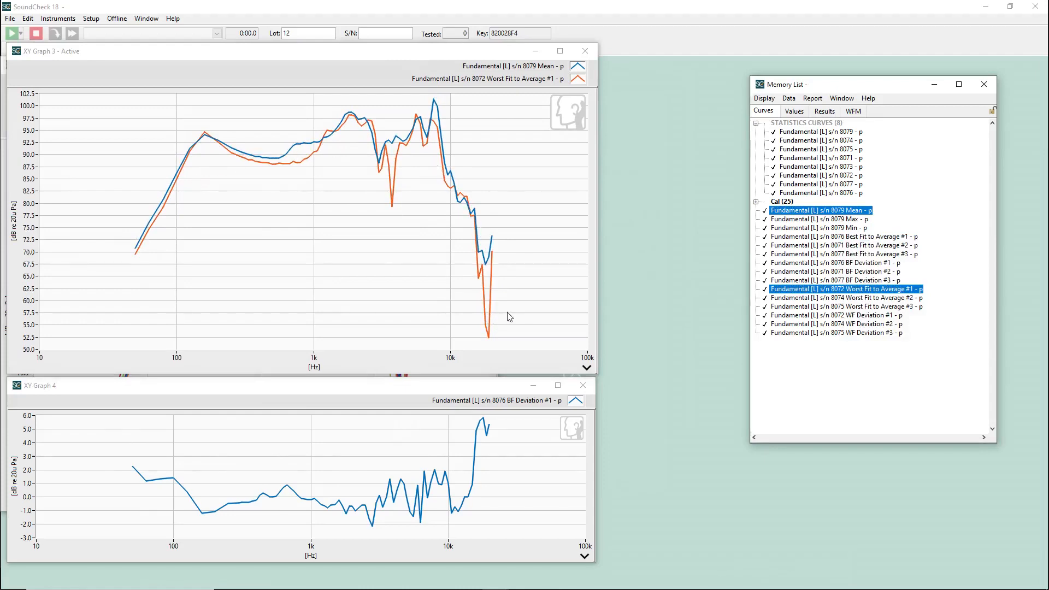
Add the s/n 8072 WF Deviation #1 curve to the best-fit deviation graph, and close both fit graphs.
left_click(880, 315)
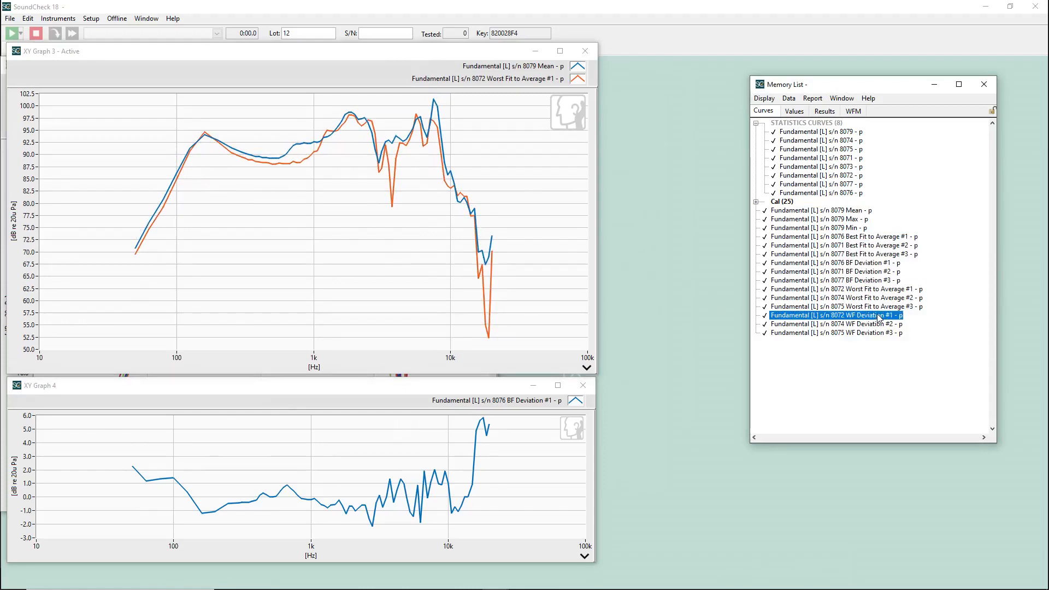
left_click_drag(489, 444, 488, 444)
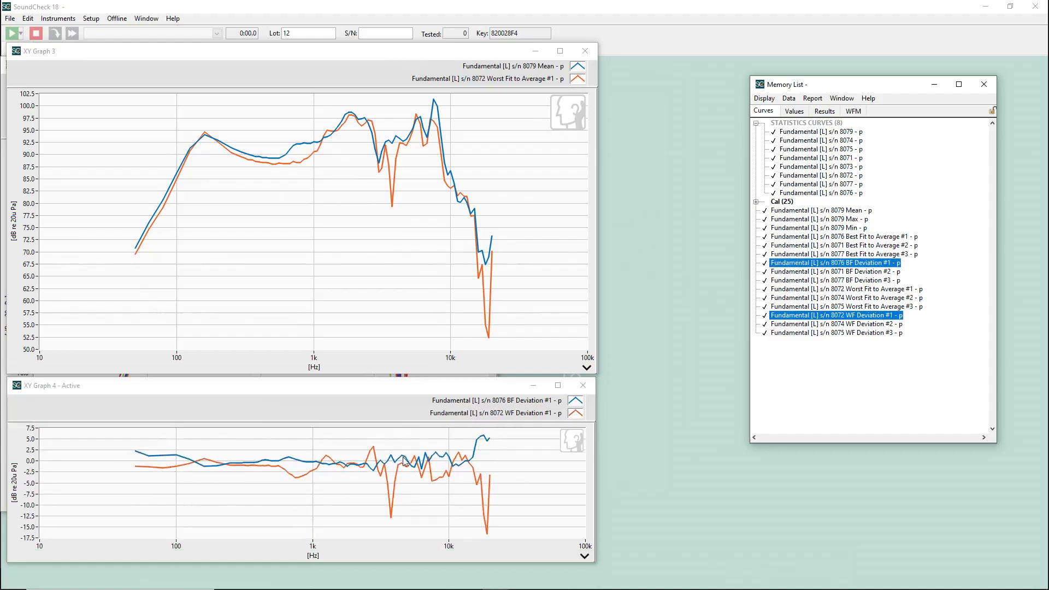
left_click(539, 500)
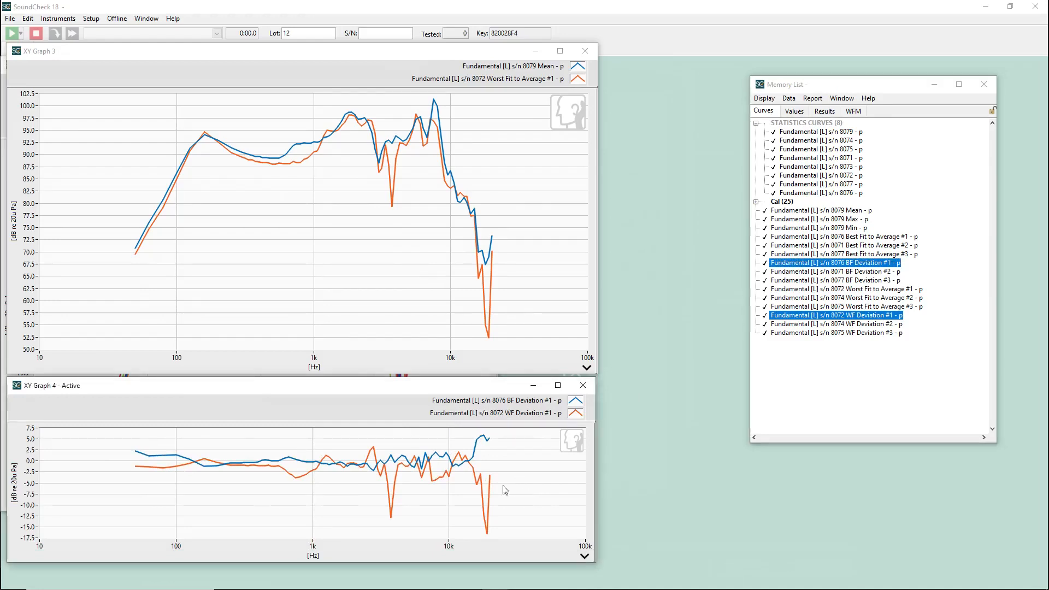
left_click(575, 391)
left_click(585, 51)
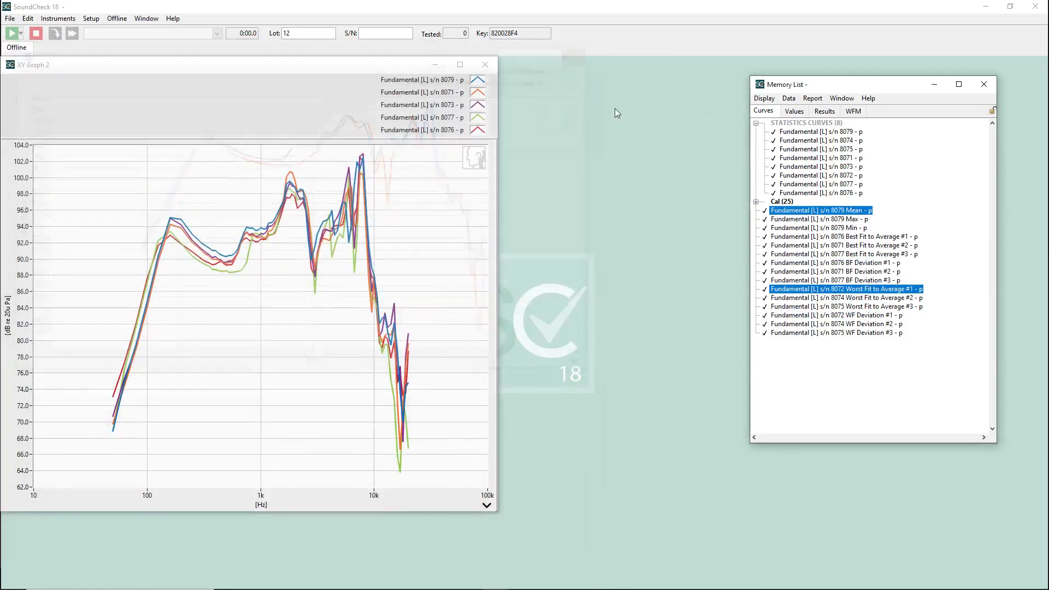
Remove the source curves of the three worst-fit units, s/n 8072, 8074 and 8075, from the remaining response graph.
left_click(841, 316)
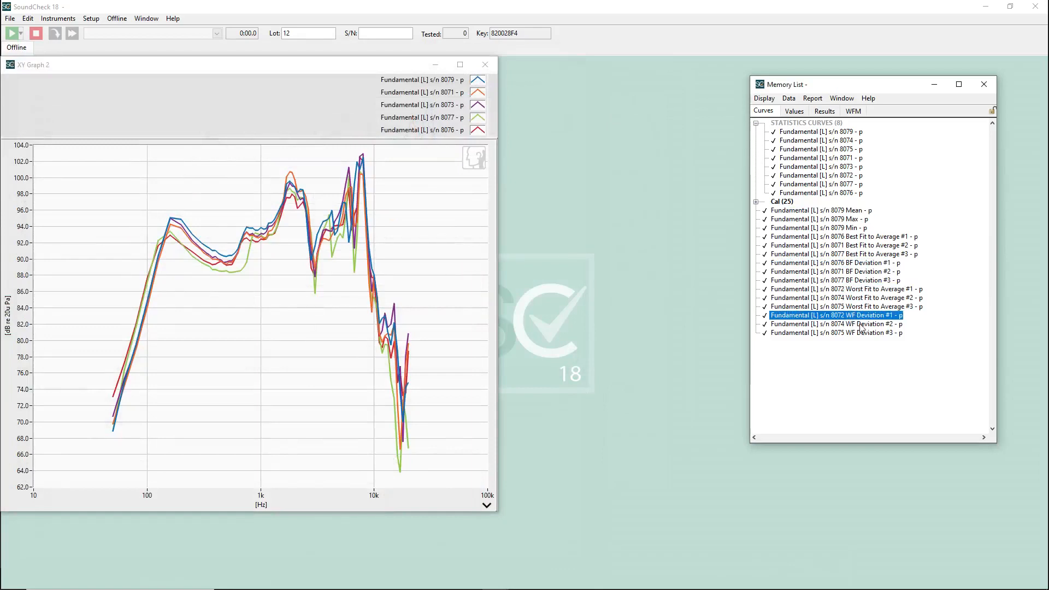
left_click(851, 333, "shift")
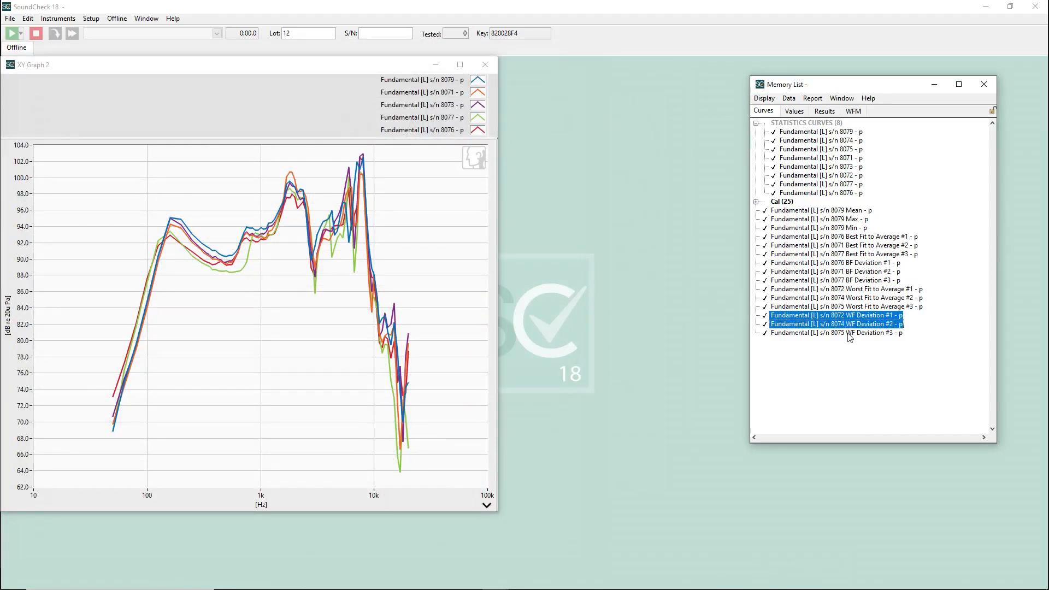
left_click(855, 363)
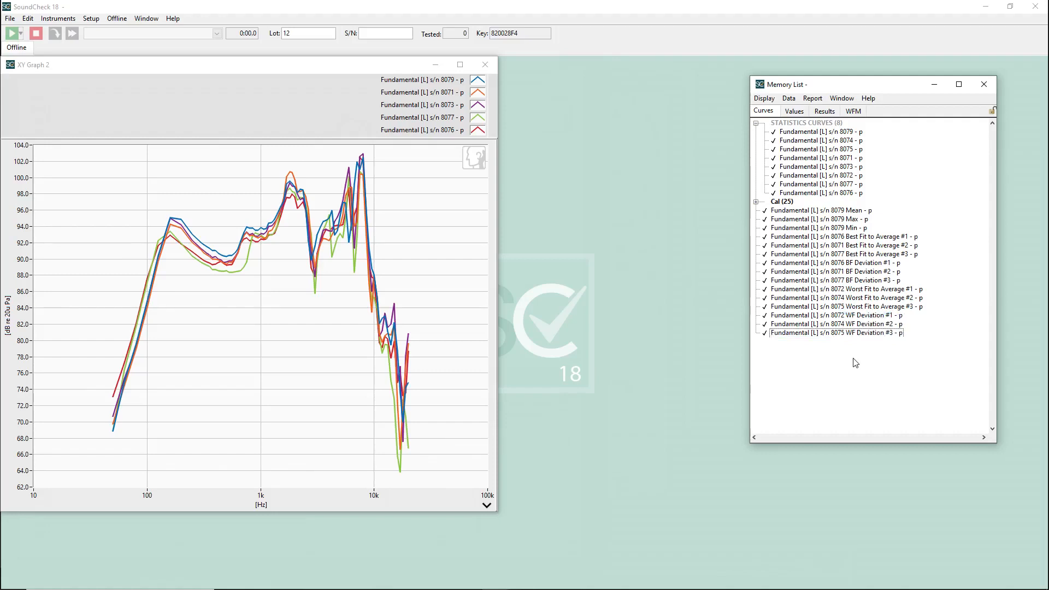
left_click(856, 177)
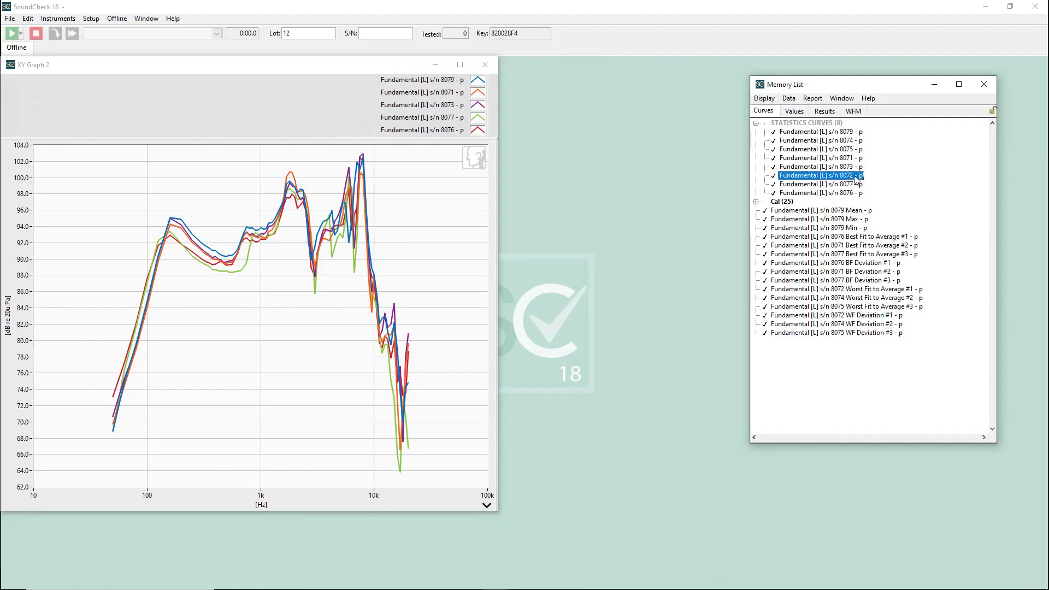
left_click(855, 141, "ctrl")
left_click(856, 150, "ctrl")
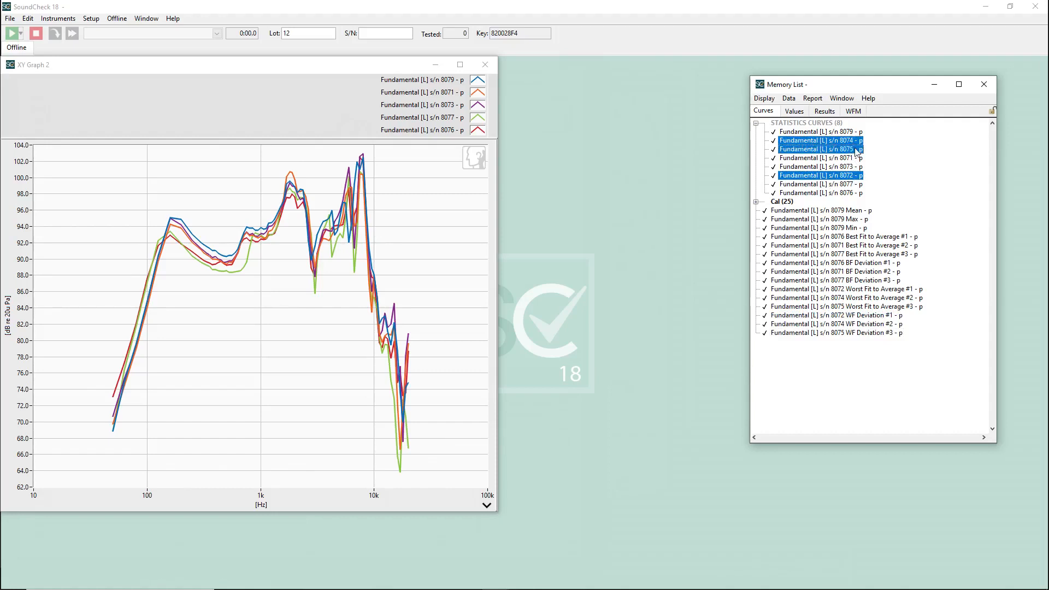
right_click(824, 145)
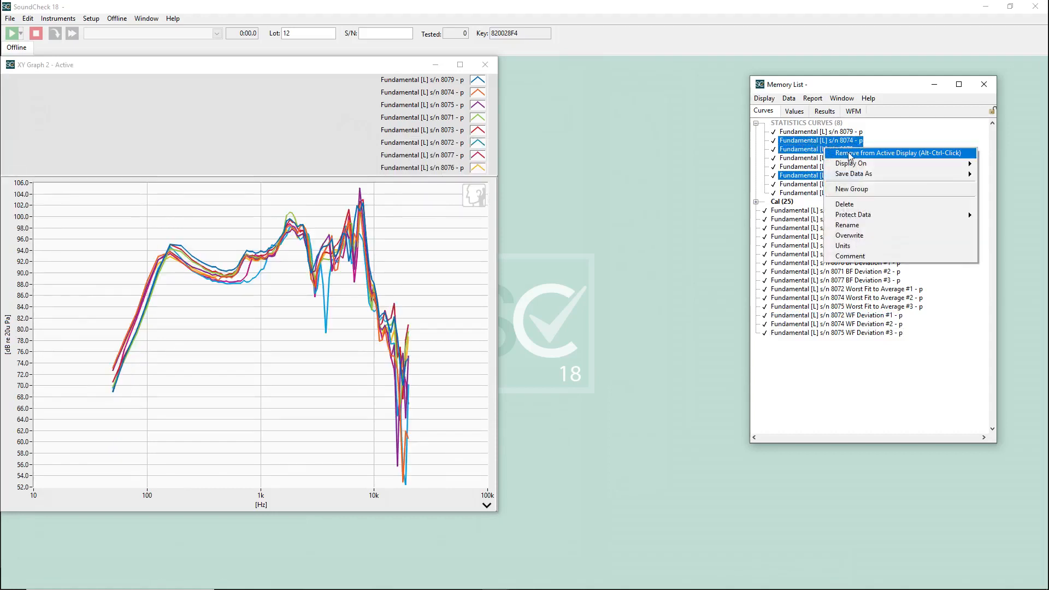
left_click(848, 153)
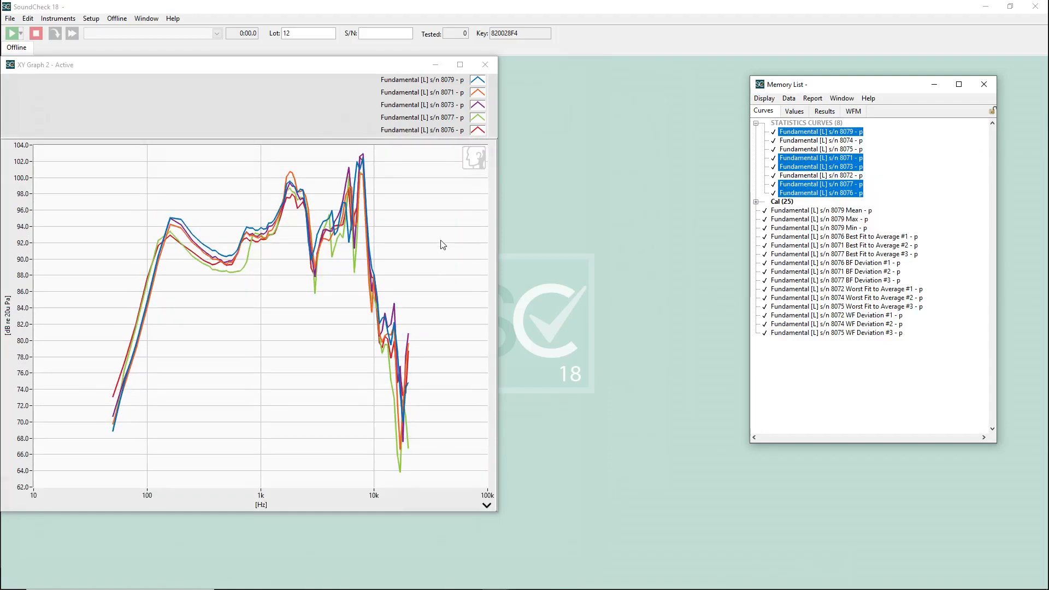
left_click(442, 244)
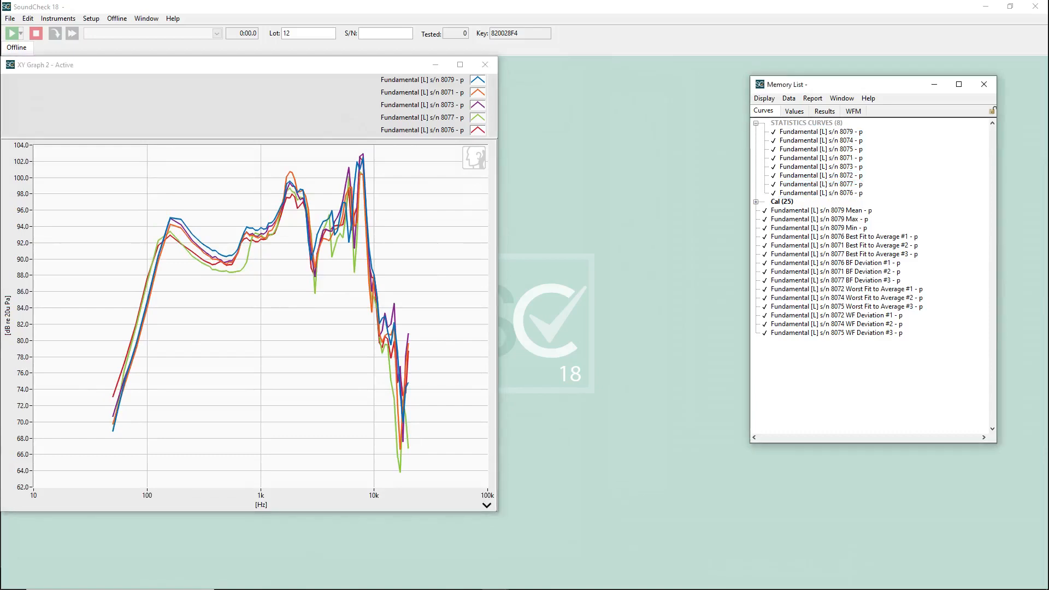
left_click(628, 257)
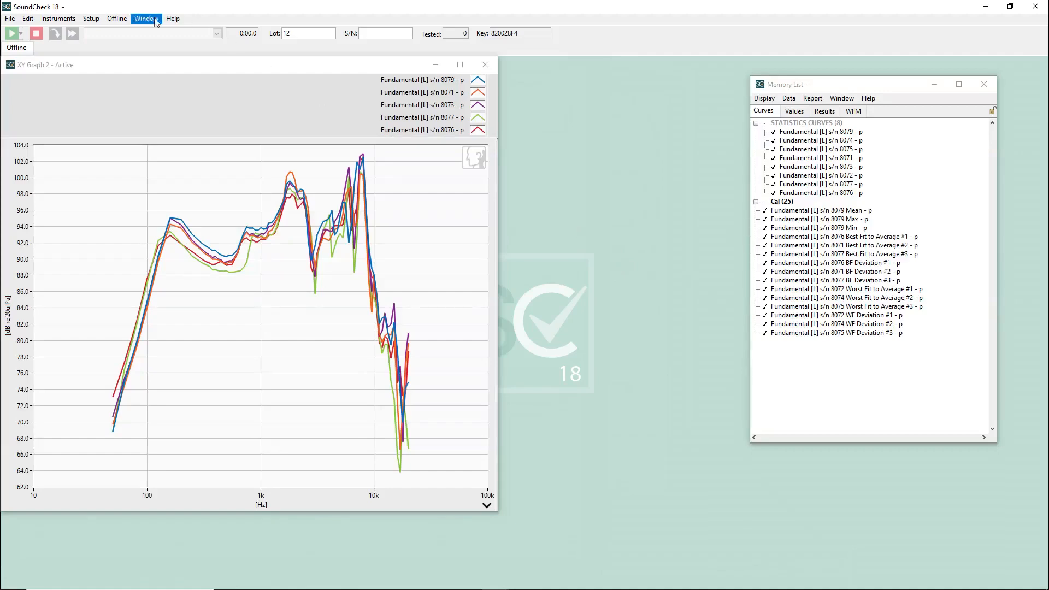
Open the OFFLINE statistics step and select all eight Sens @ 1kHz values as its data.
left_click(127, 22)
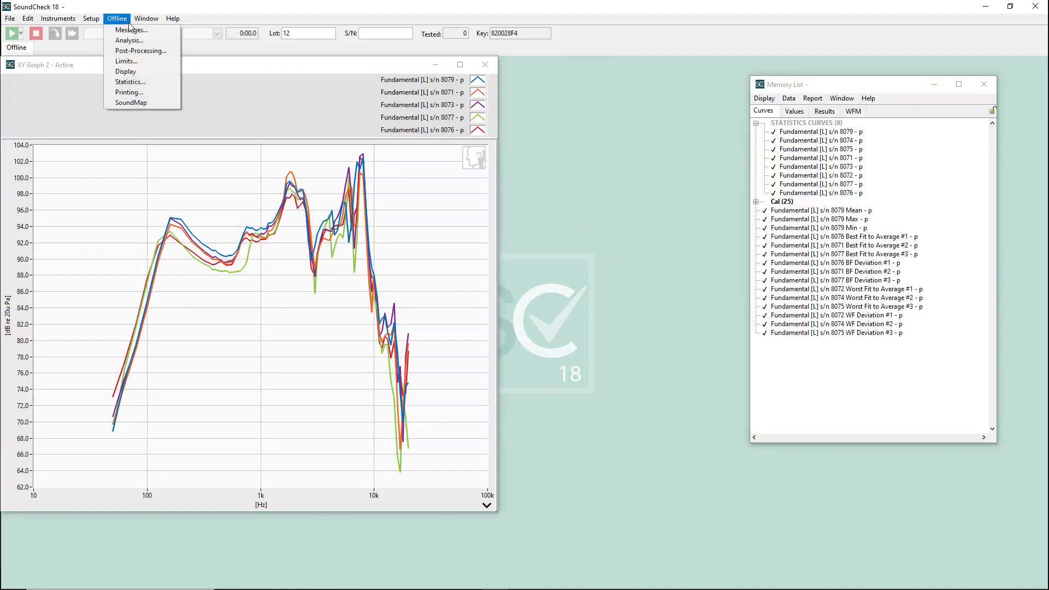
left_click(140, 81)
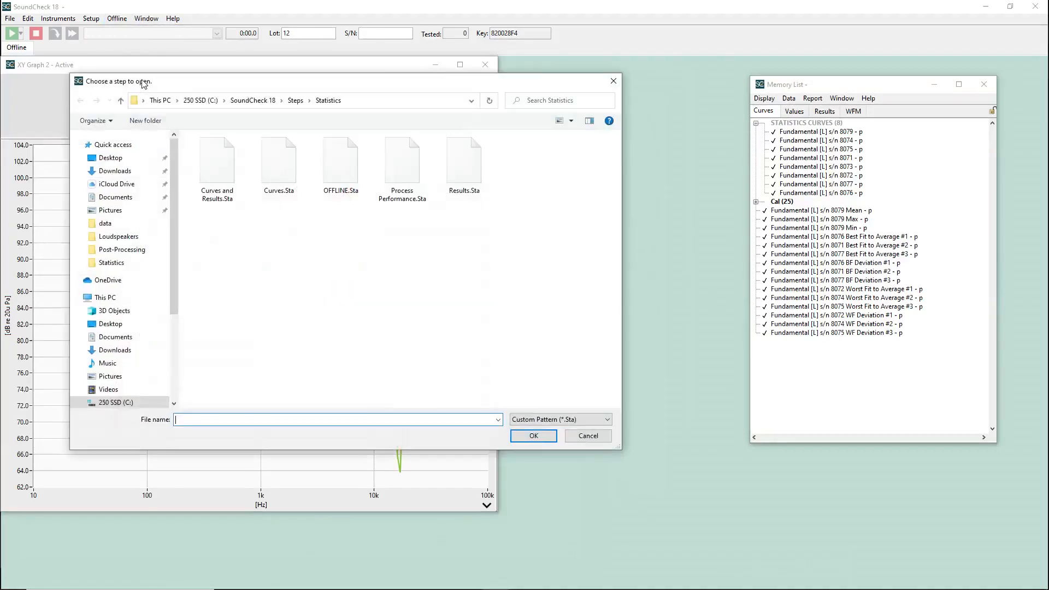
double_click(340, 164)
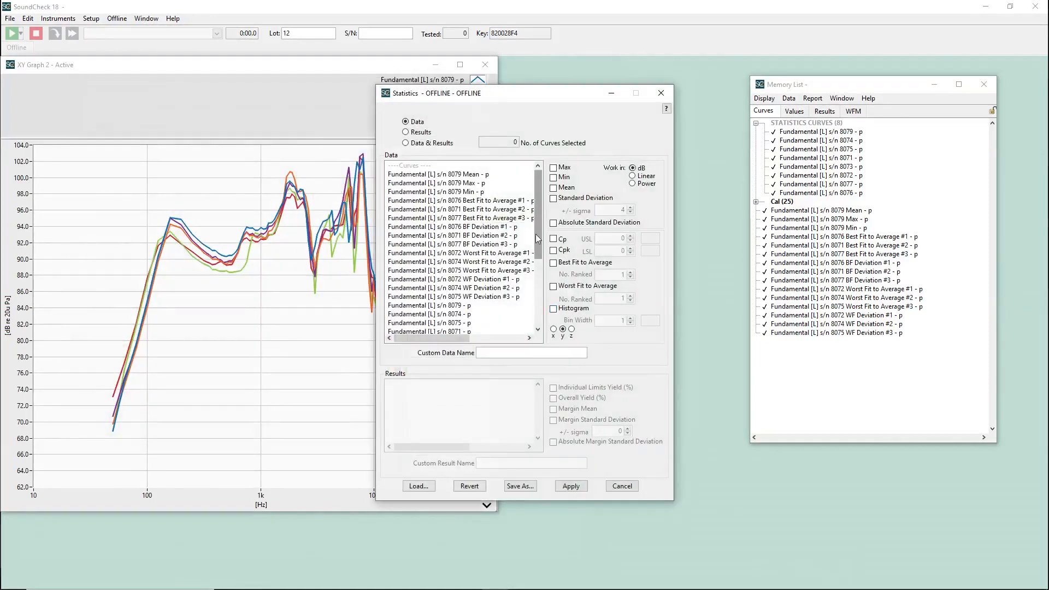
left_click_drag(538, 216, 550, 291)
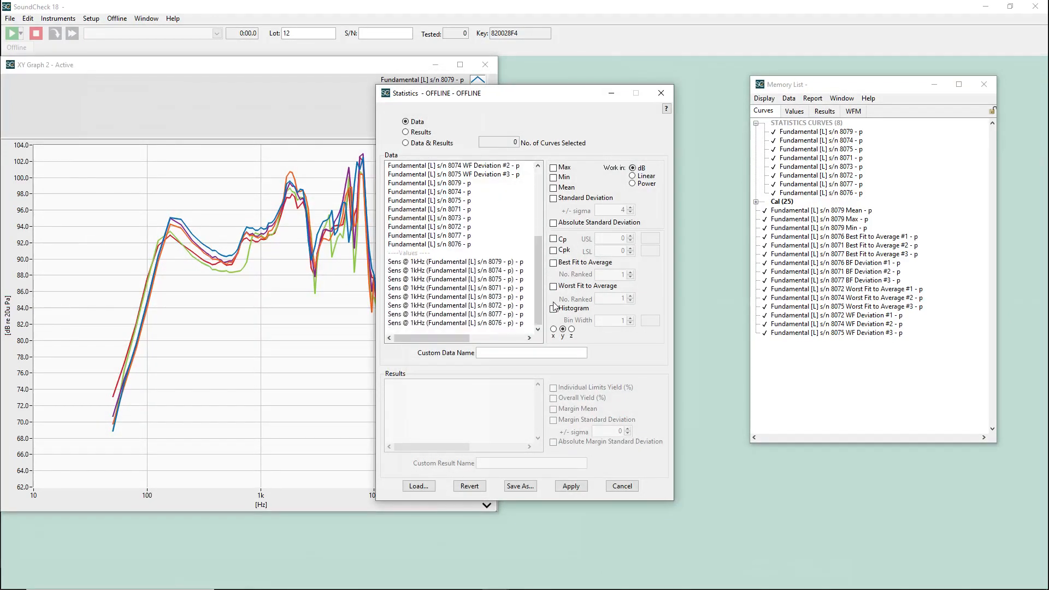
left_click(502, 263)
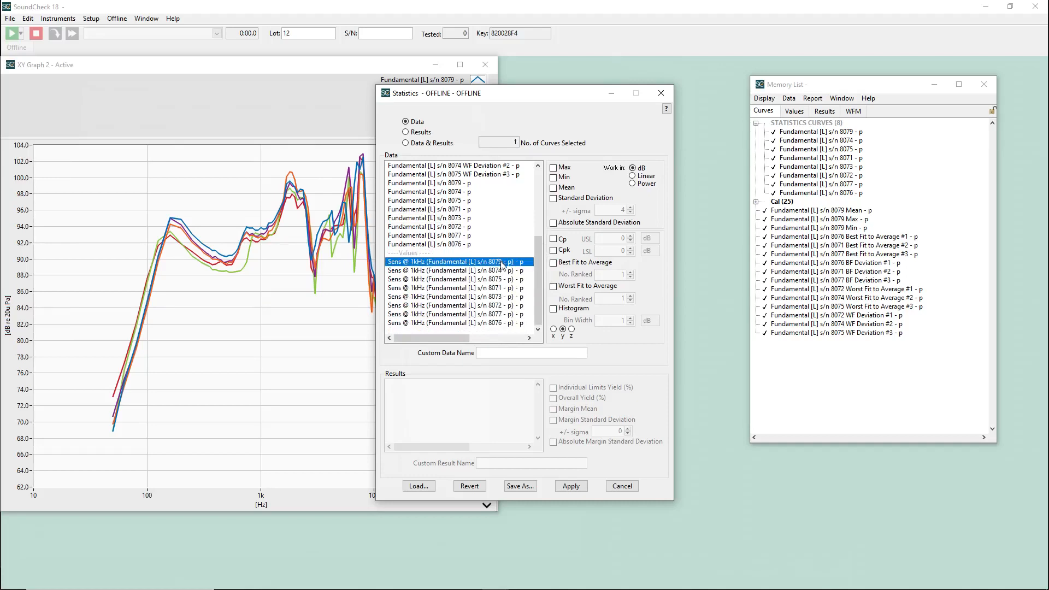
left_click(503, 323, "shift")
left_click_drag(520, 93, 608, 89)
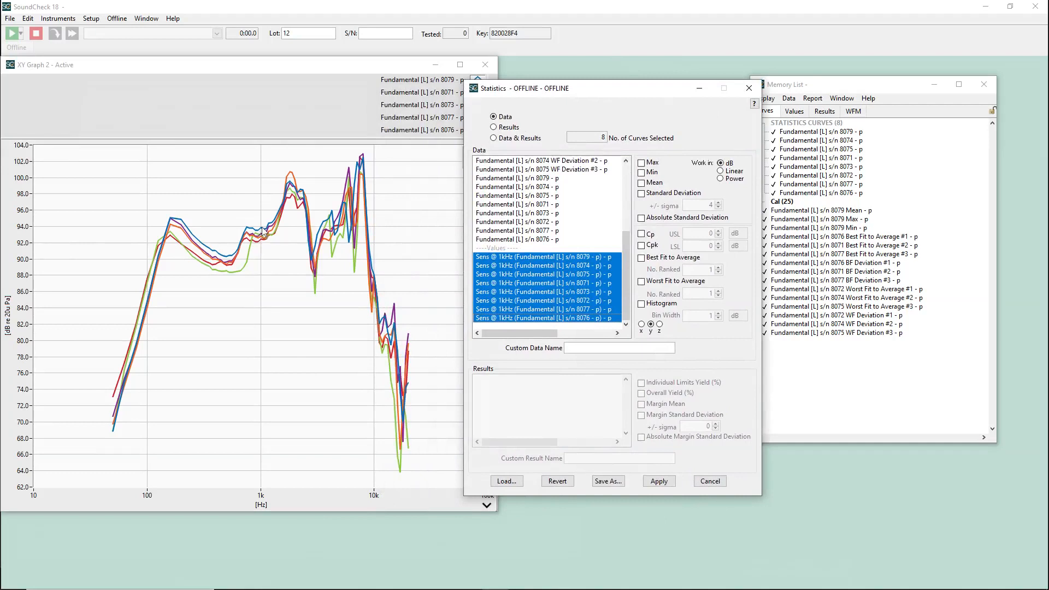
Calculate a Histogram of the selected sensitivity values with a bin width of 0.5 dB and close the statistics editor.
left_click(655, 307)
double_click(708, 316)
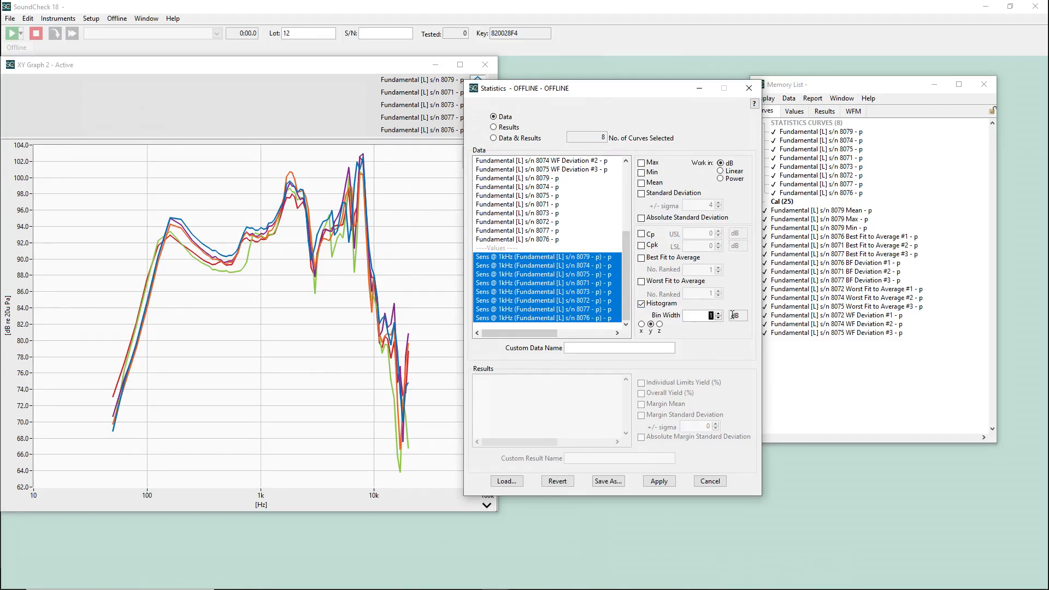
type(".5")
left_click(659, 481)
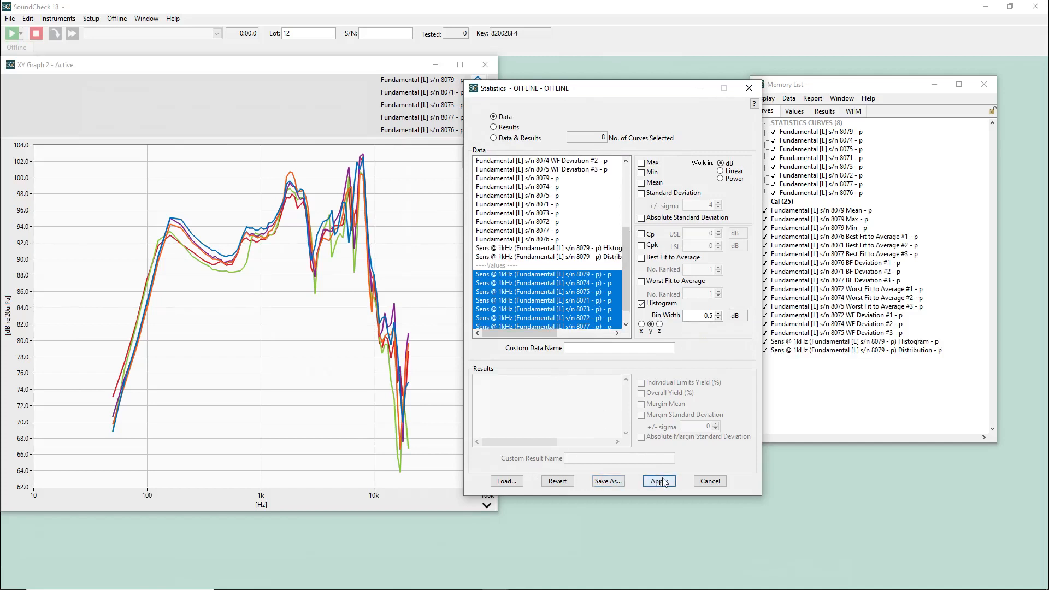
left_click(705, 482)
Plot the Sens @ 1kHz Distribution curve in a new graph and set its X axis range from 90 to 95 dB.
left_click(819, 342)
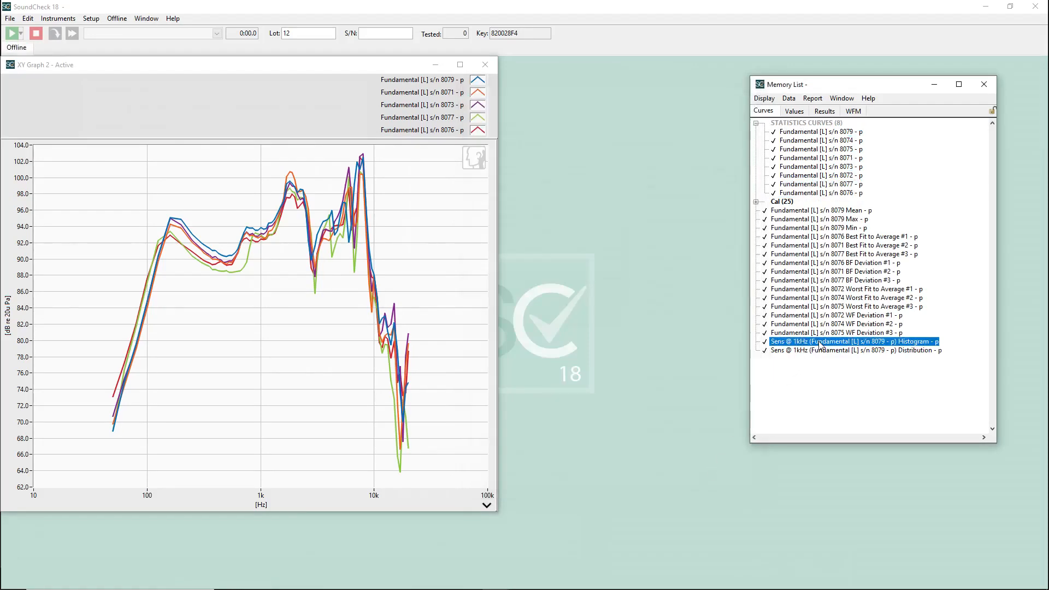
double_click(817, 351)
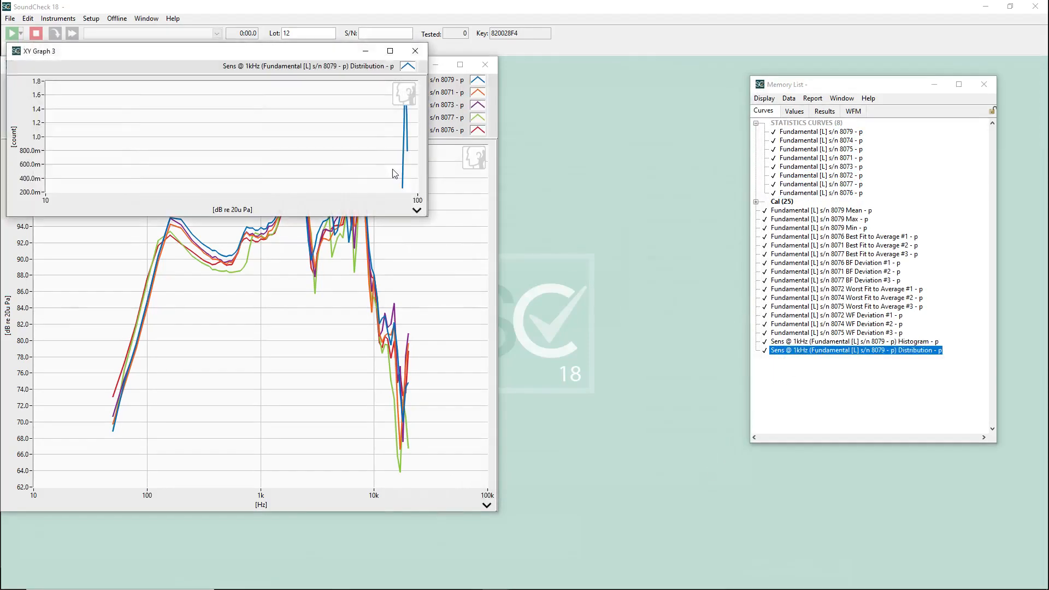
double_click(46, 200)
type("90")
key("Return")
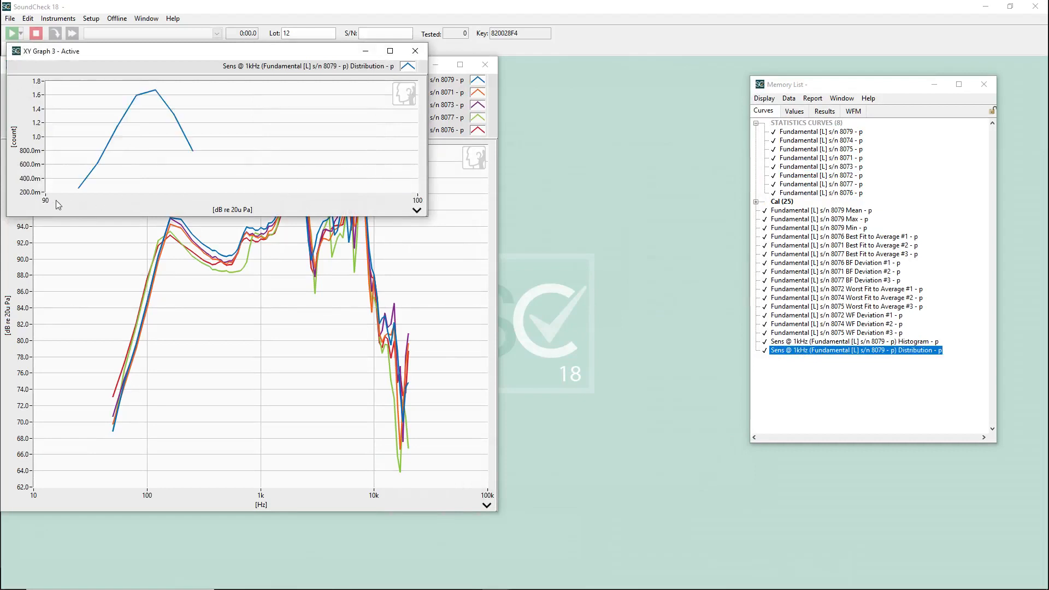
double_click(419, 202)
type("95")
key("Return")
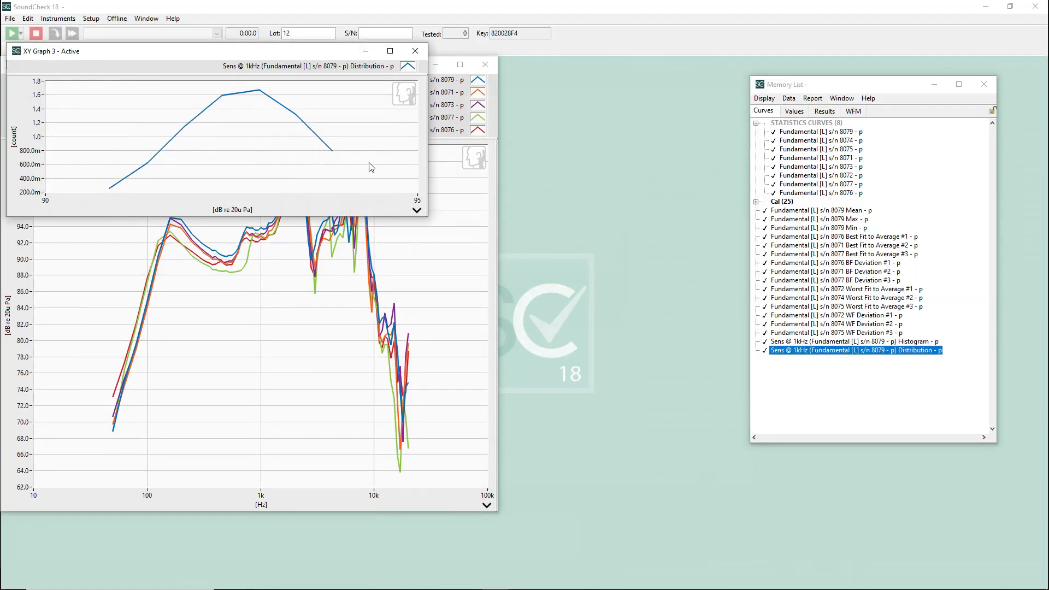
Display the Sens @ 1kHz Histogram data in a new table and move the Memory List and table apart.
left_click(850, 343)
right_click(849, 344)
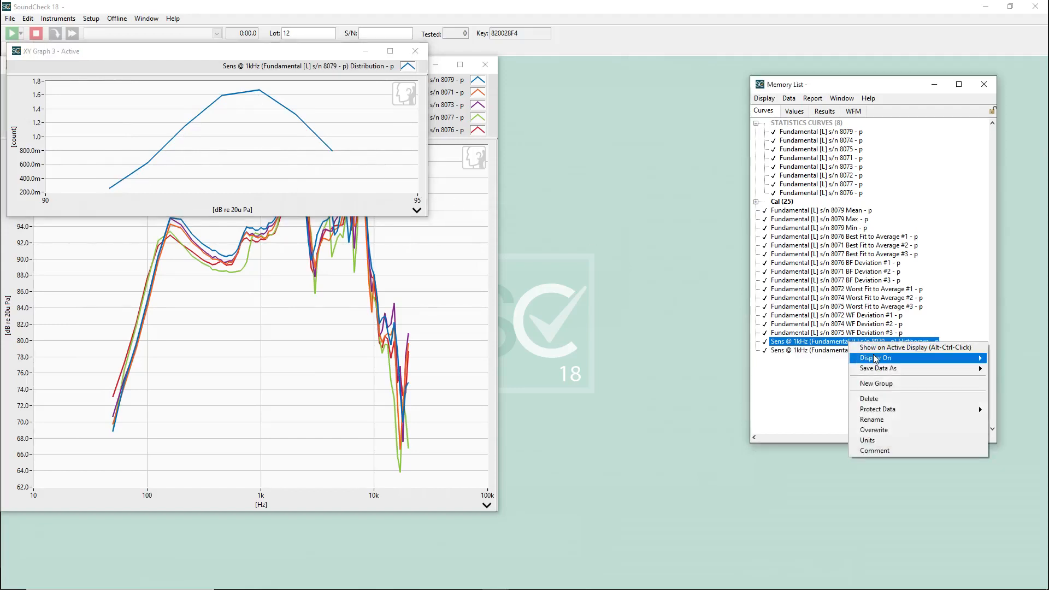
mouse_move(854, 360)
left_click(802, 394)
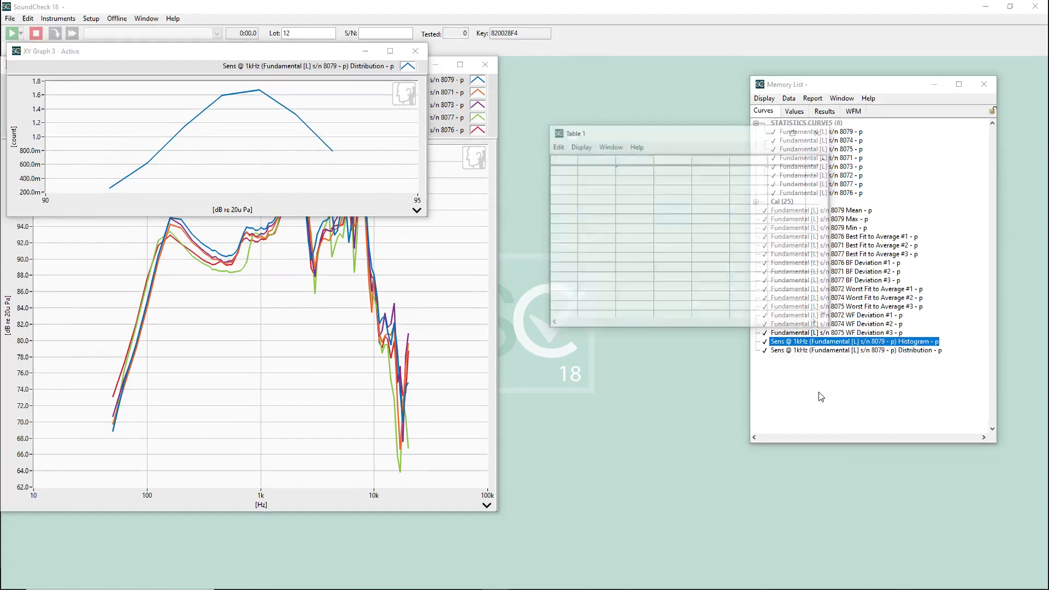
left_click(807, 88)
left_click_drag(807, 87, 899, 124)
left_click_drag(667, 131, 631, 68)
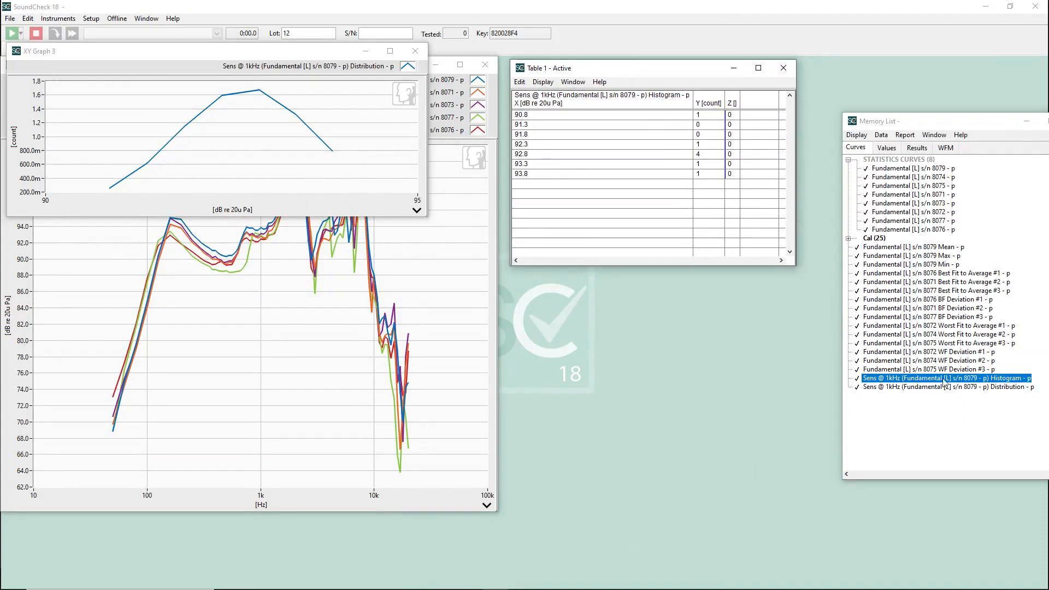
Plot the Sens @ 1kHz Histogram in a new graph placed below the distribution graph and enlarge it.
left_click_drag(950, 378, 588, 352)
left_click_drag(270, 57, 269, 228)
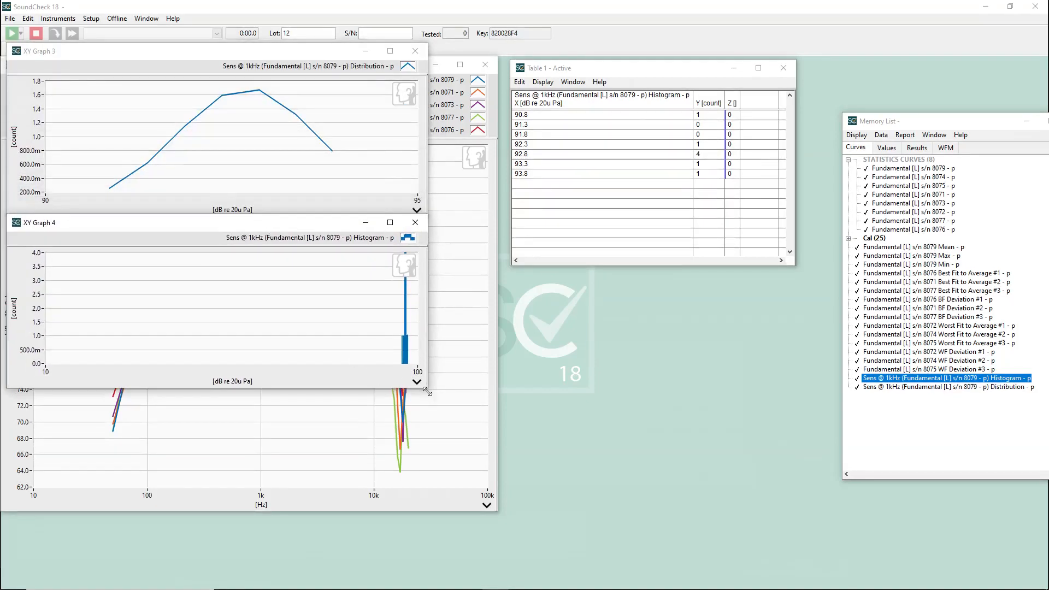
left_click_drag(428, 392, 699, 524)
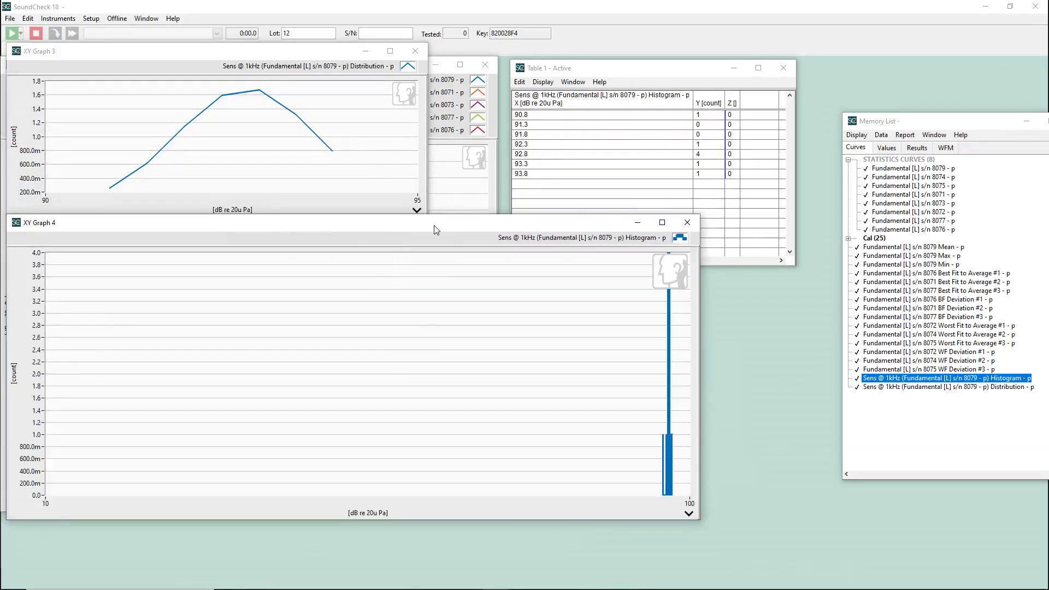
Move the histogram graph slightly down and set its X axis to linear mapping with a precision of 2.
left_click_drag(434, 238, 435, 244)
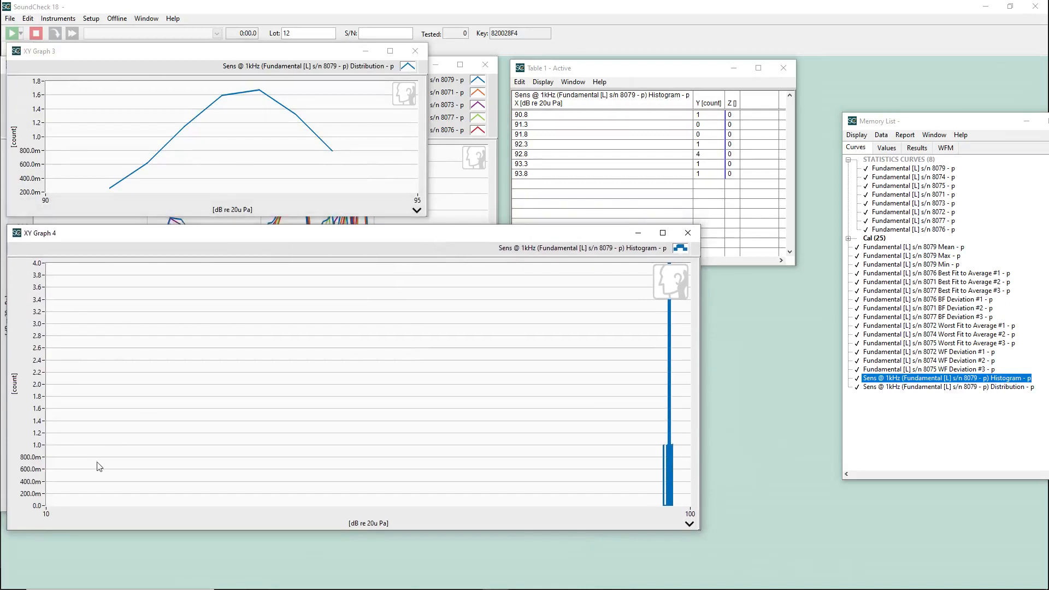
left_click(124, 509)
right_click(371, 513)
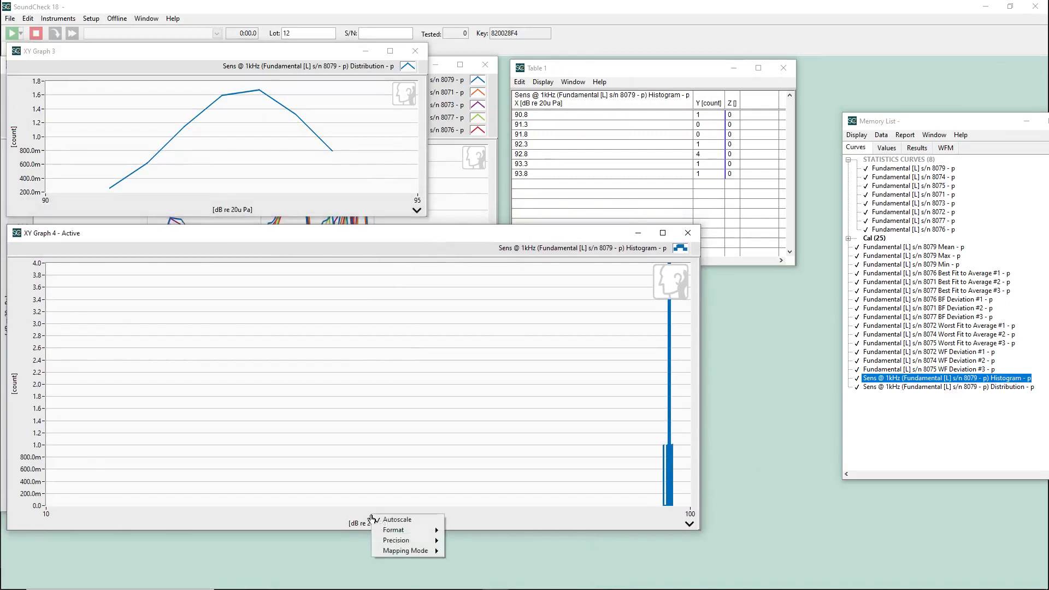
mouse_move(400, 553)
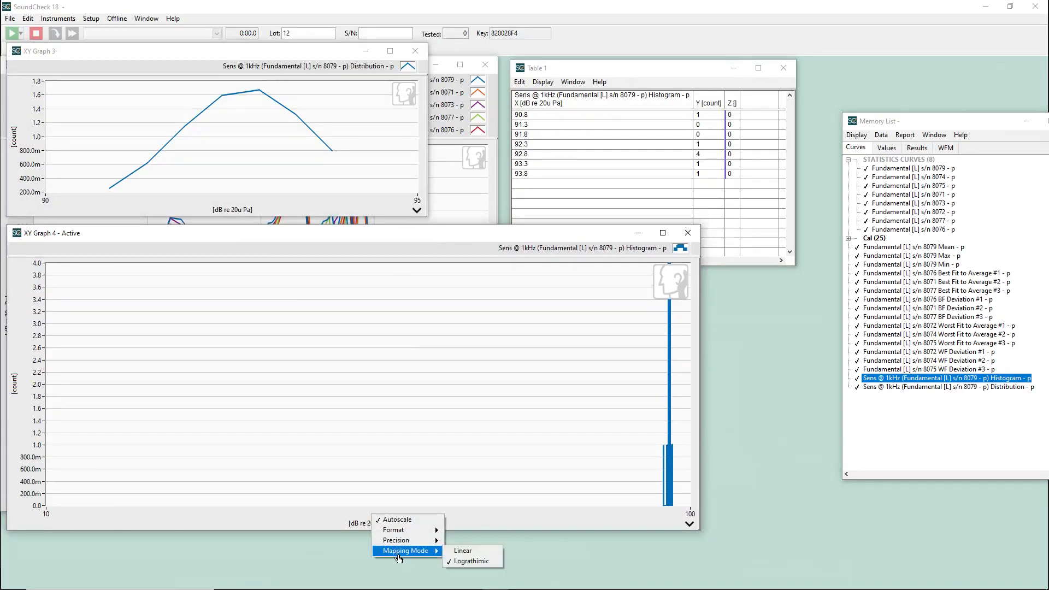
left_click(477, 553)
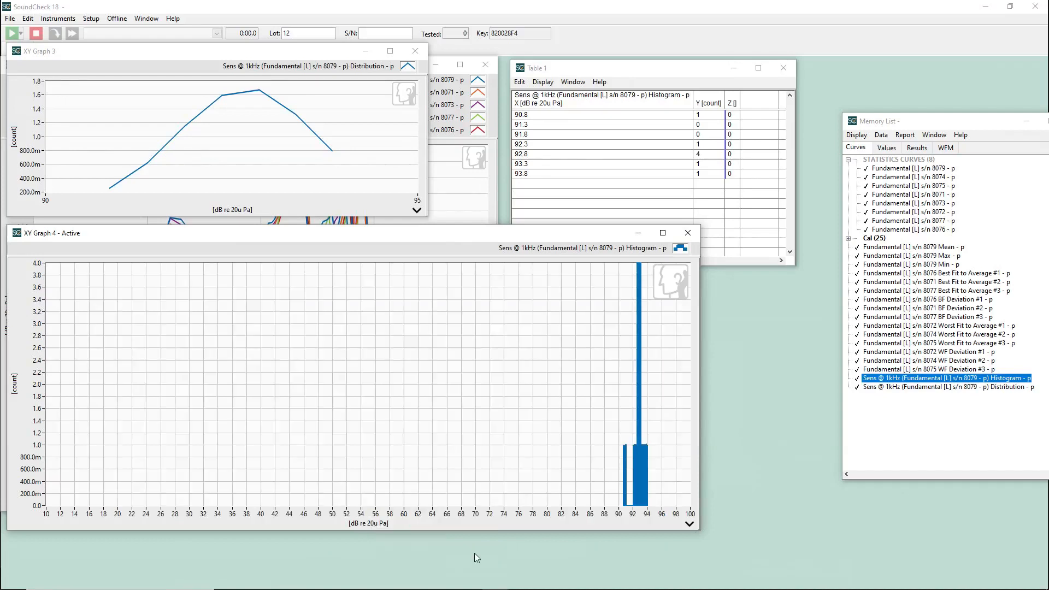
right_click(121, 514)
mouse_move(166, 540)
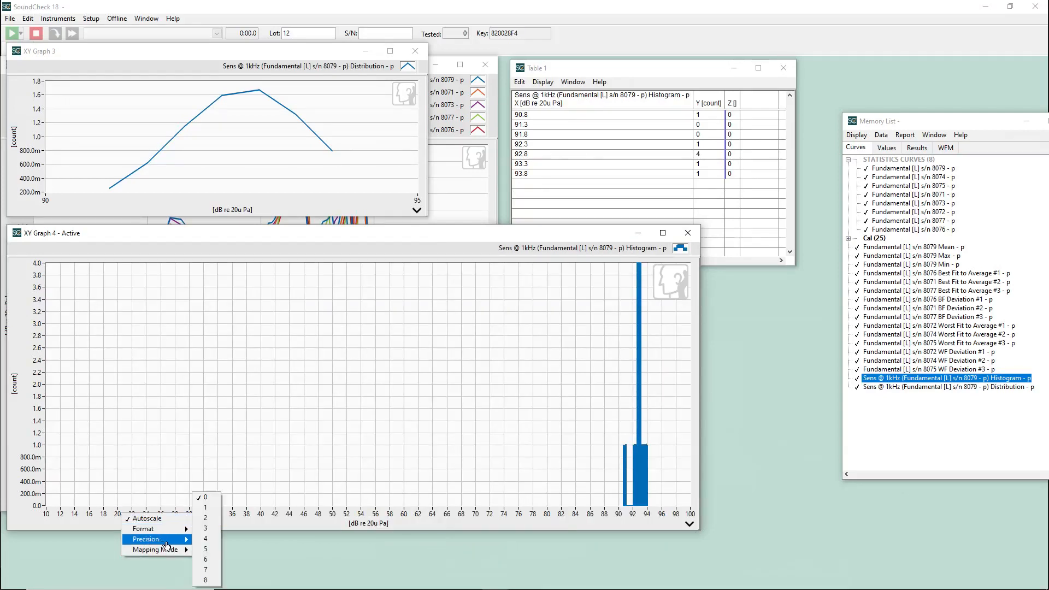
left_click(215, 519)
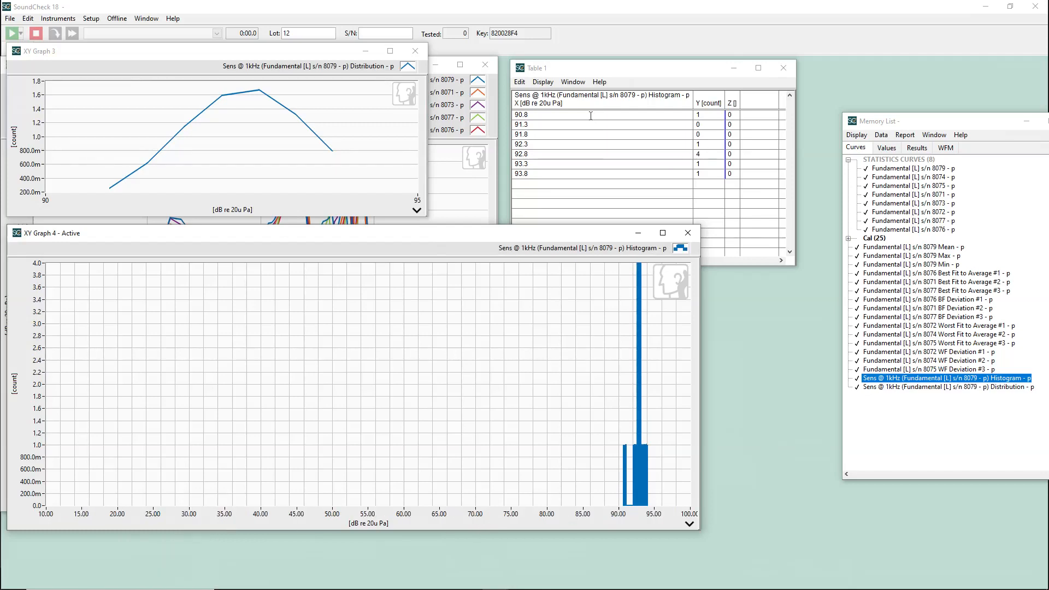
Set the histogram graph's X axis range from 90 to 95 dB.
double_click(50, 516)
type("0")
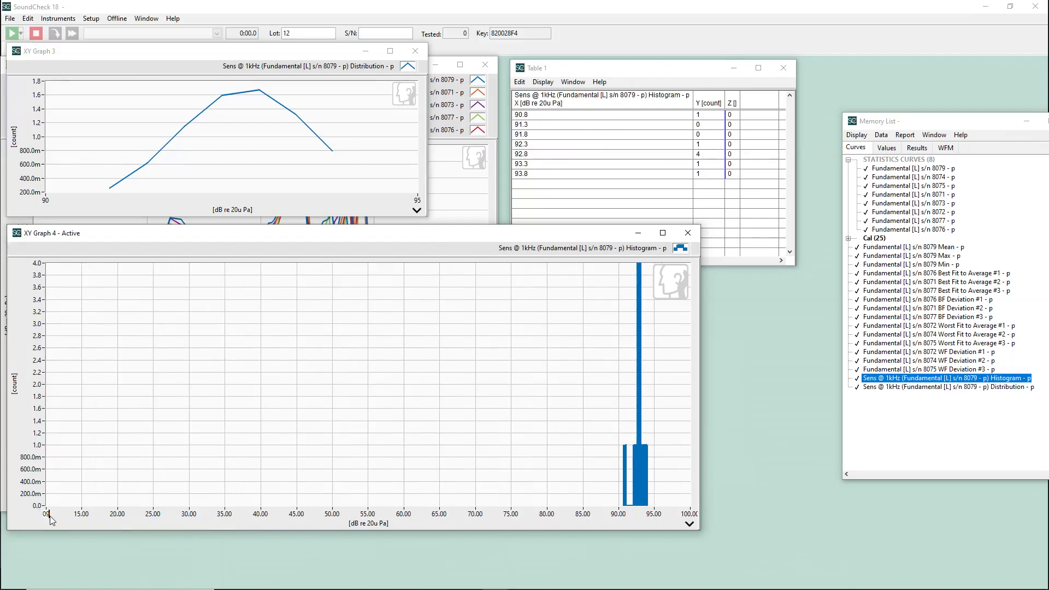
type("0")
key("Return")
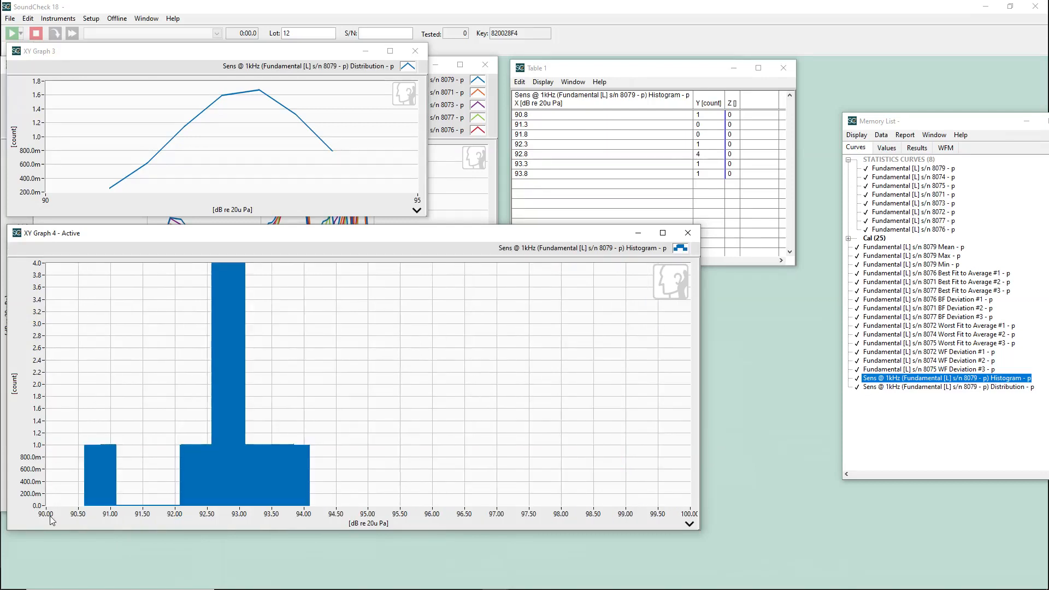
double_click(684, 515)
type("95")
key("Return")
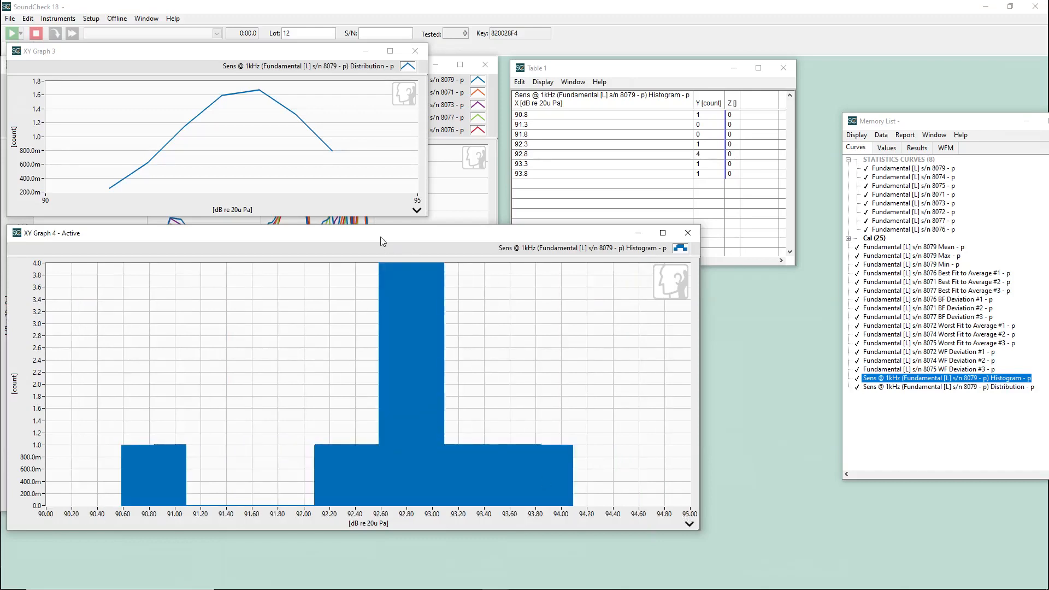